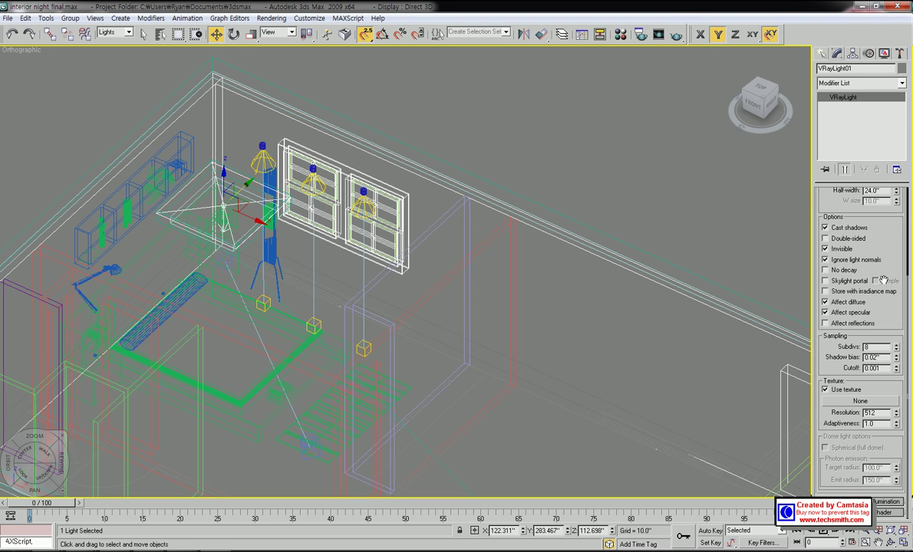
Review the ceiling plane light's intensity, size, options and sampling parameters, and clear the selection.
scroll(884, 281, up, 5)
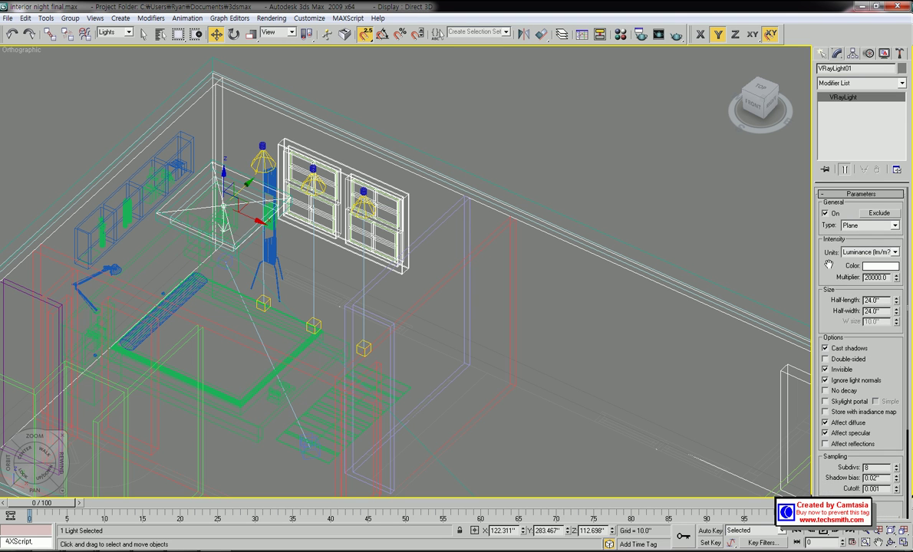
drag(833, 323, 783, 163)
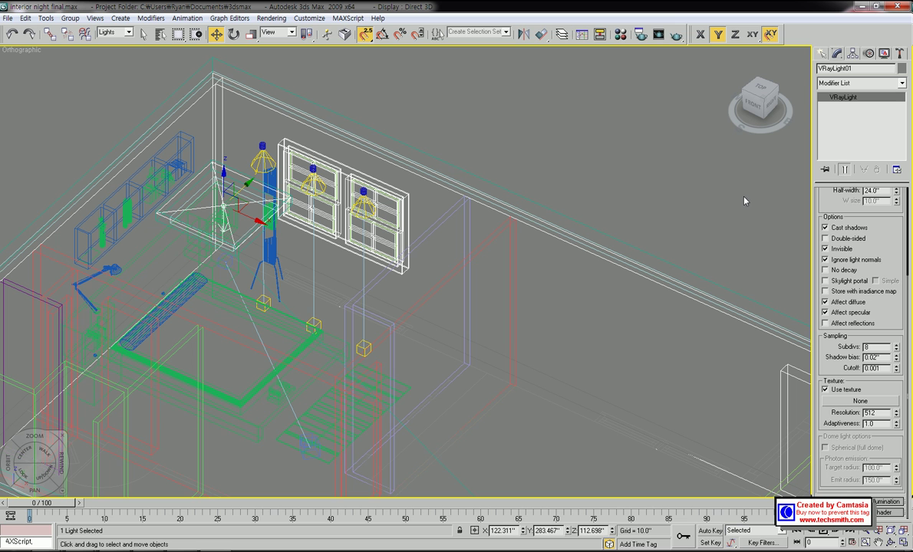
click(609, 174)
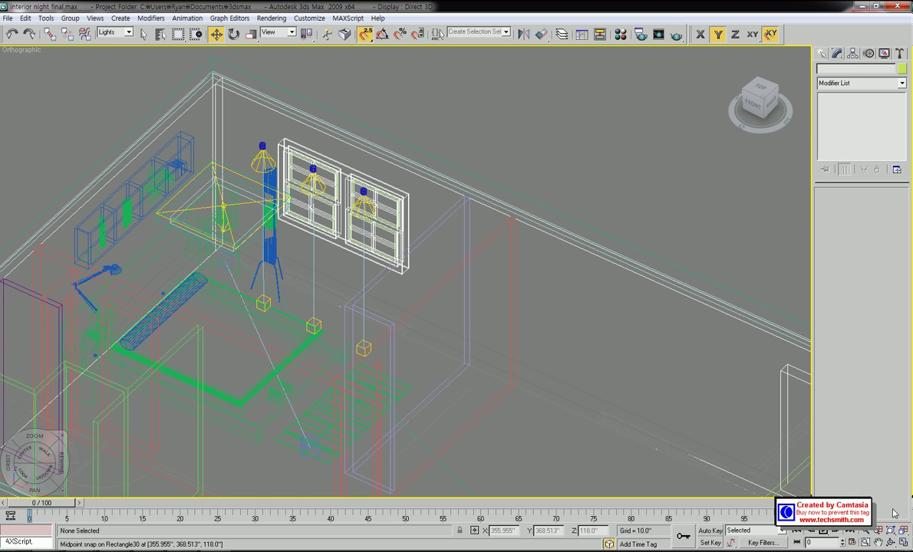
Render the VRayPhysicalCamera01 view to inspect the bedroom's current lighting.
key(alt+w)
click(499, 117)
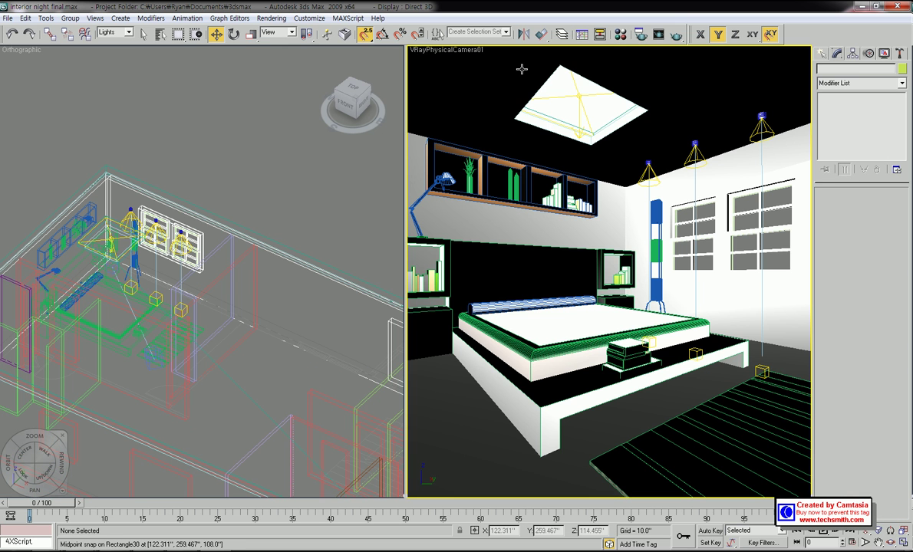
click(676, 35)
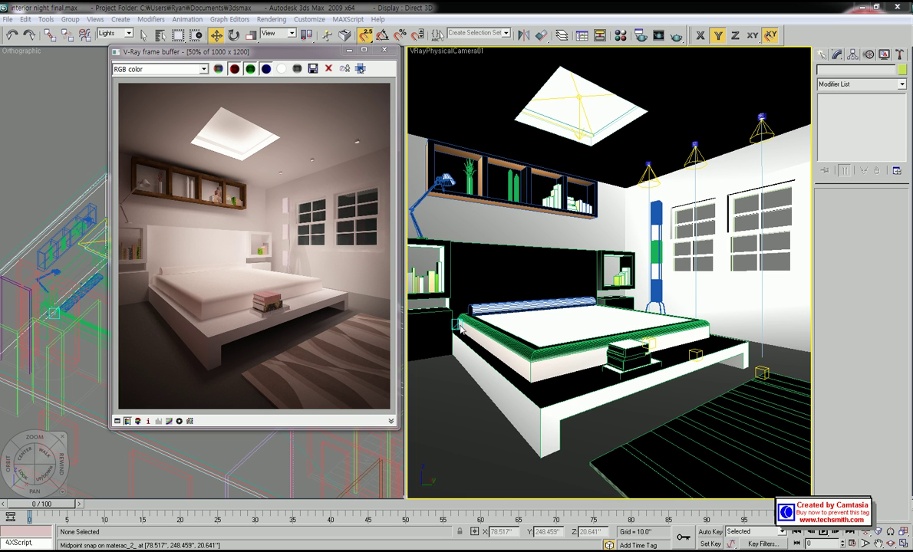
drag(287, 56, 280, 53)
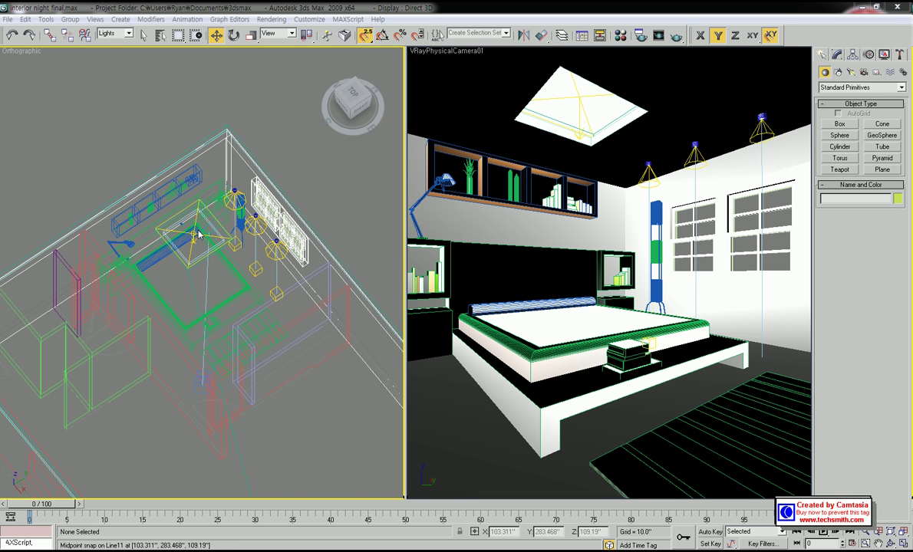
Maximize the orthographic viewport and show the desk lamp close up in the Front view.
scroll(198, 234, up, 10)
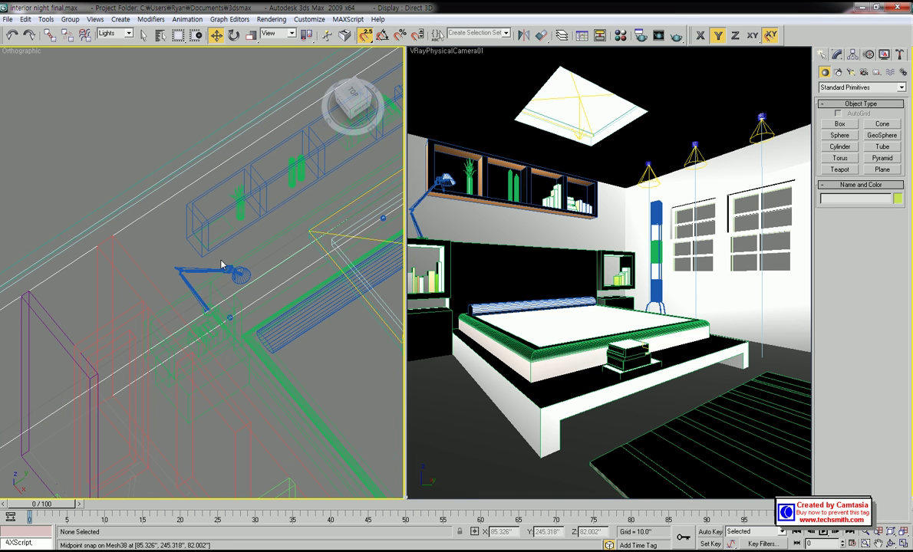
scroll(231, 261, up, 4)
key(alt+w)
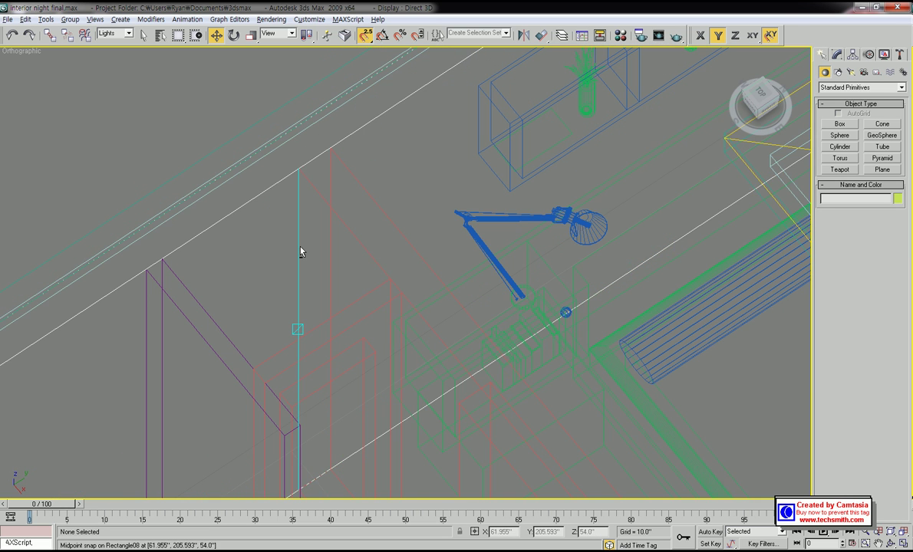
scroll(326, 252, down, 4)
middle_drag(450, 257, 450, 244)
key(f)
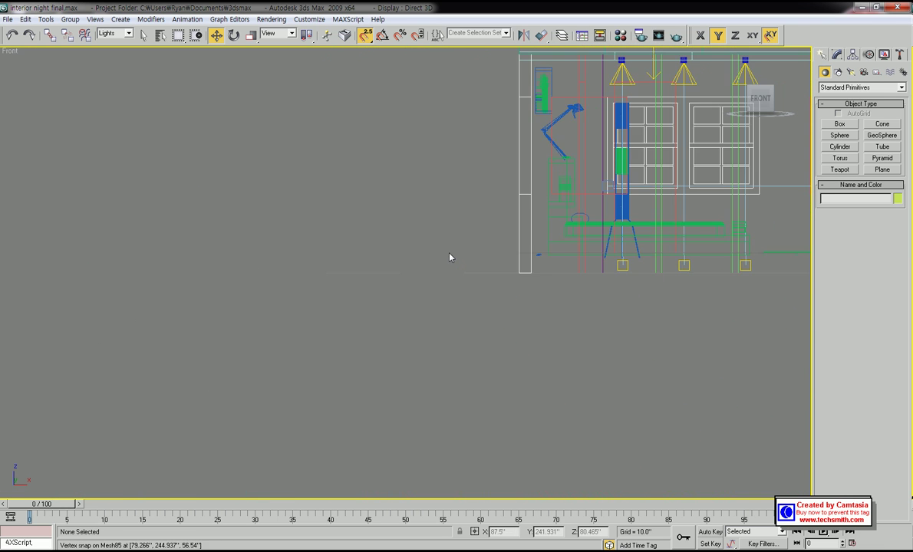
key(z)
scroll(408, 274, down, 3)
middle_drag(326, 266, 384, 268)
scroll(376, 273, up, 5)
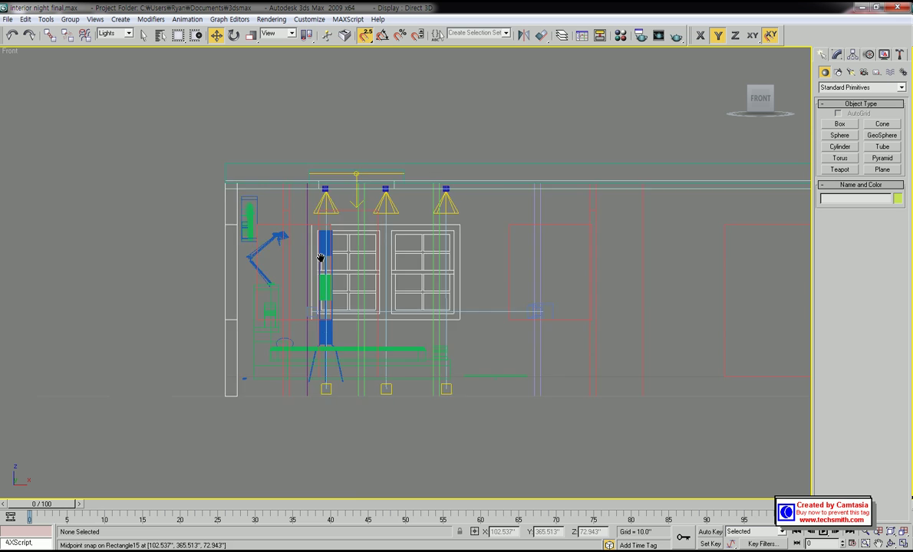
scroll(341, 244, up, 5)
middle_drag(321, 257, 396, 257)
middle_drag(294, 185, 310, 194)
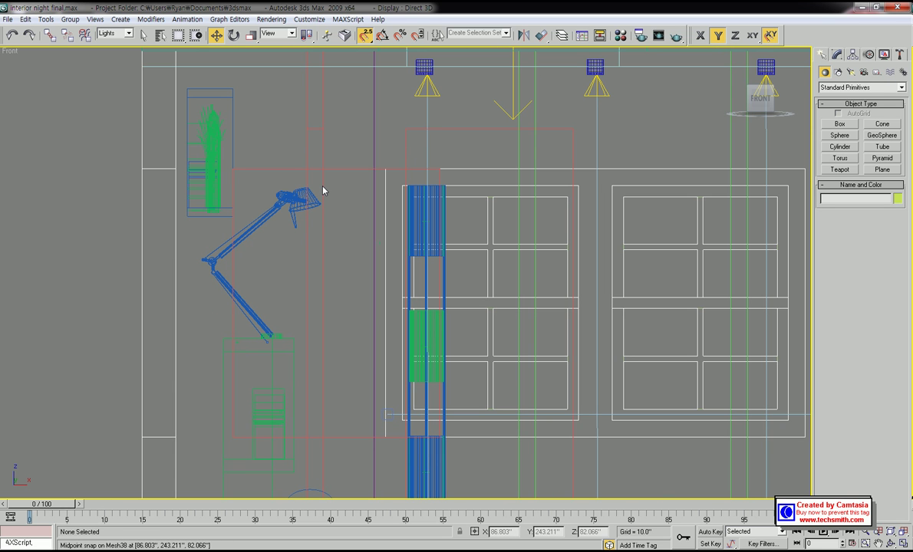
Create a Sphere-type VRayLight with a radius of about 0.739" at the opening of the desk lamp's shade.
click(851, 71)
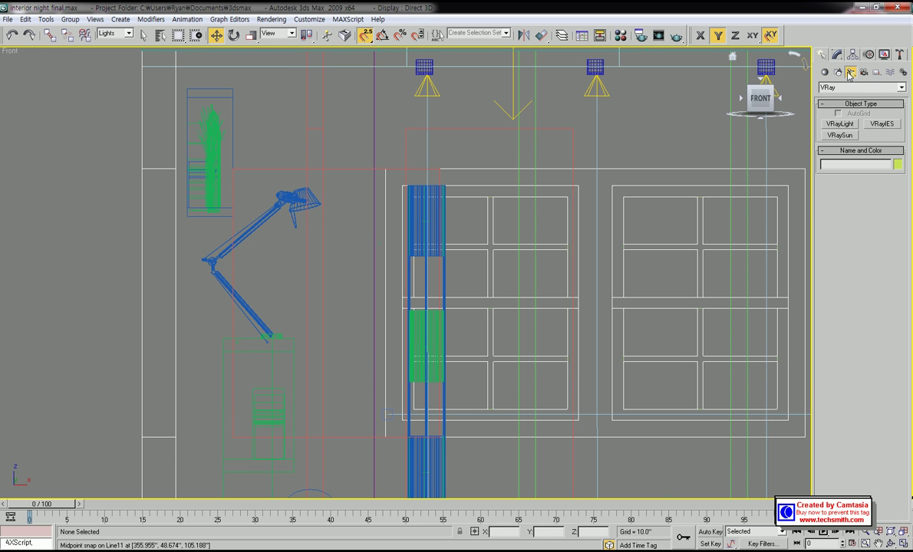
click(887, 89)
click(872, 108)
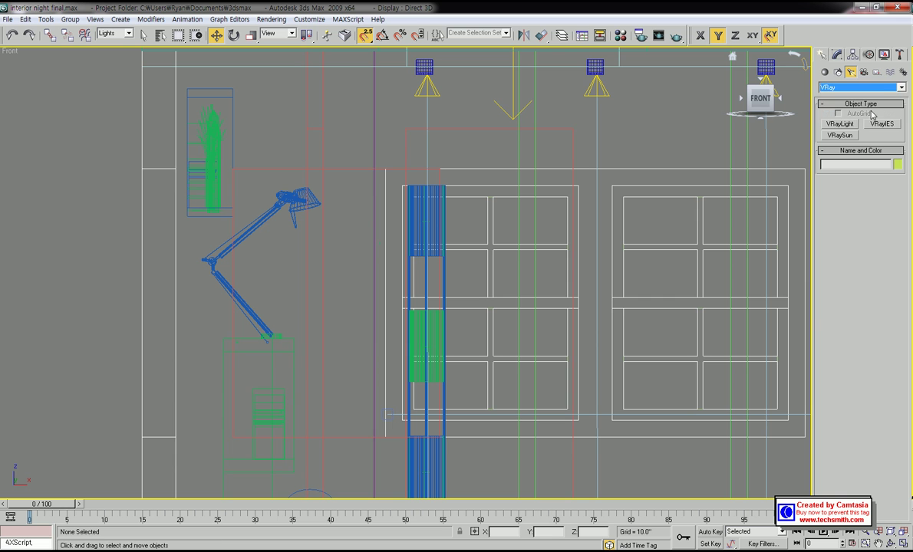
click(848, 126)
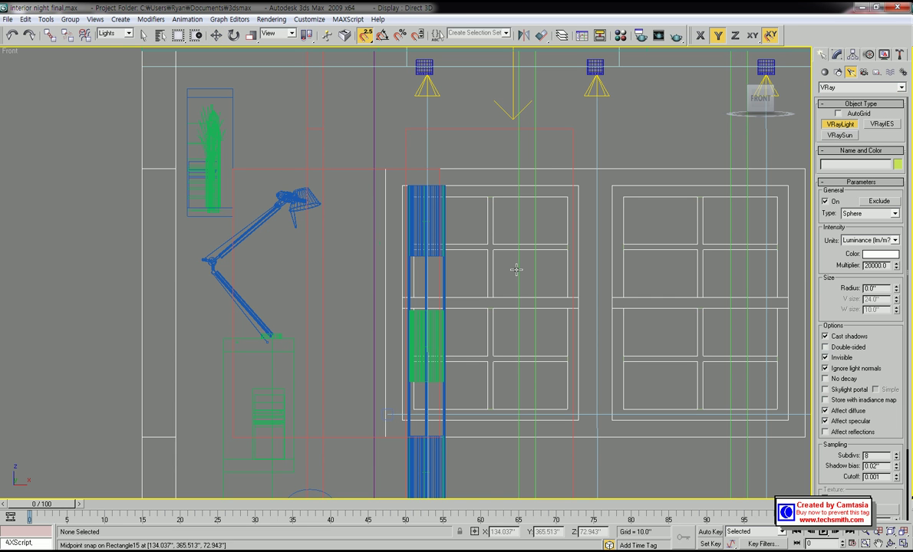
scroll(354, 225, down, 2)
scroll(353, 225, down, 2)
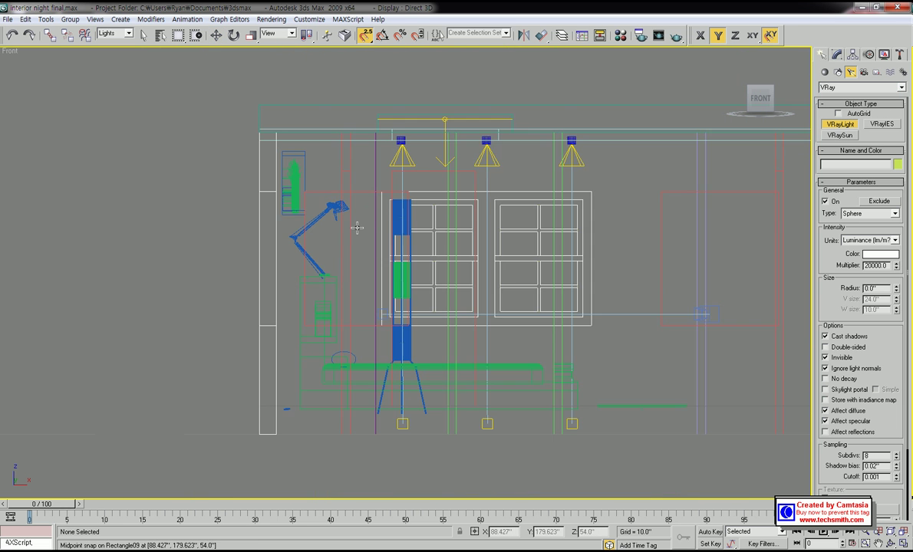
click(896, 214)
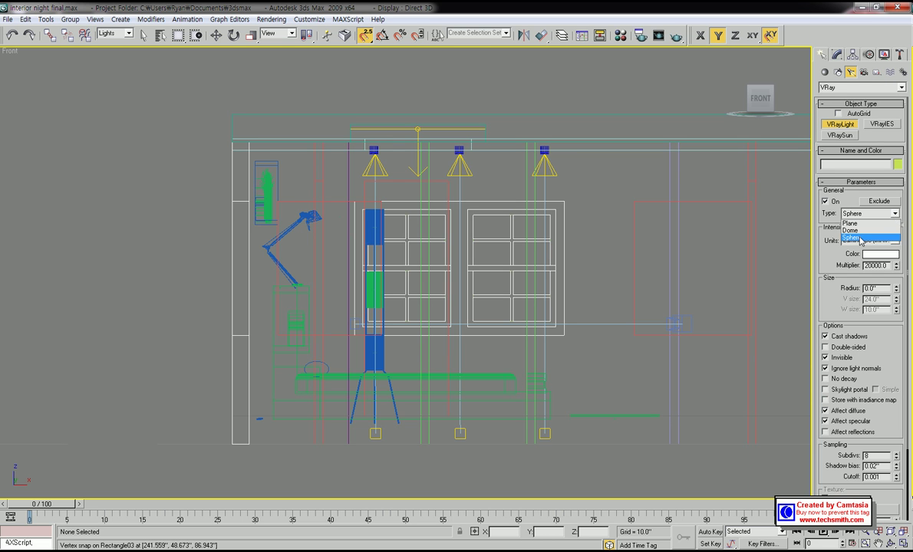
click(860, 240)
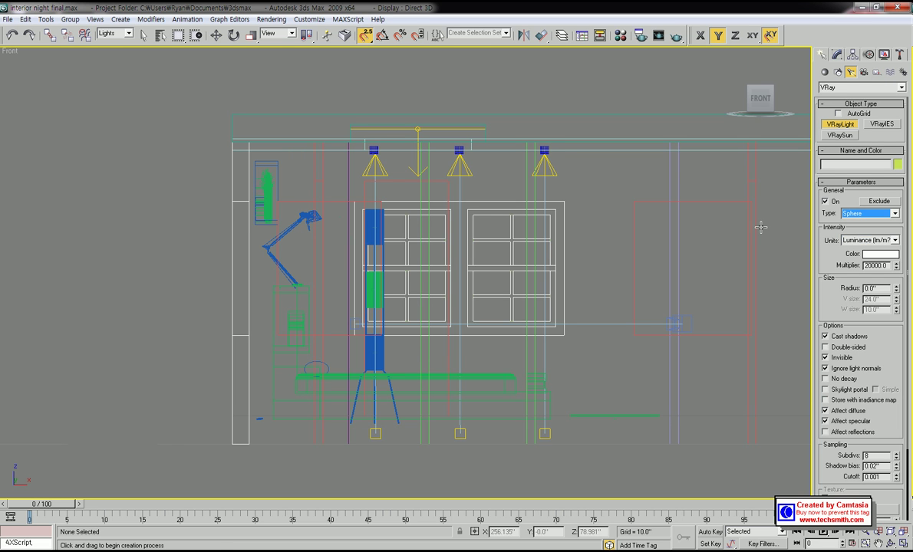
scroll(304, 212, up, 3)
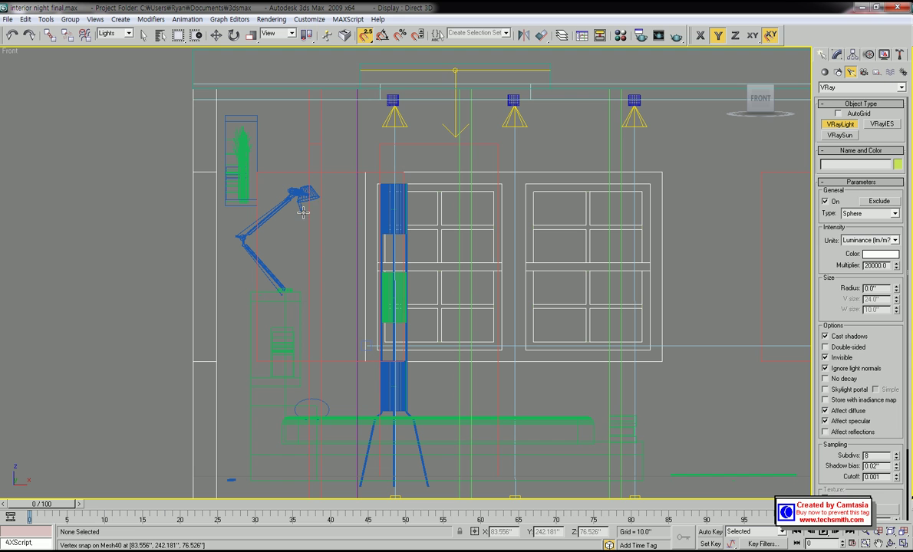
mouse_move(309, 201)
mouse_down()
mouse_move(315, 209)
mouse_move(311, 201)
mouse_up()
Move the sphere light slightly up into the desk lamp's shade, to about X 85.364", Z 79.831".
scroll(320, 230, up, 5)
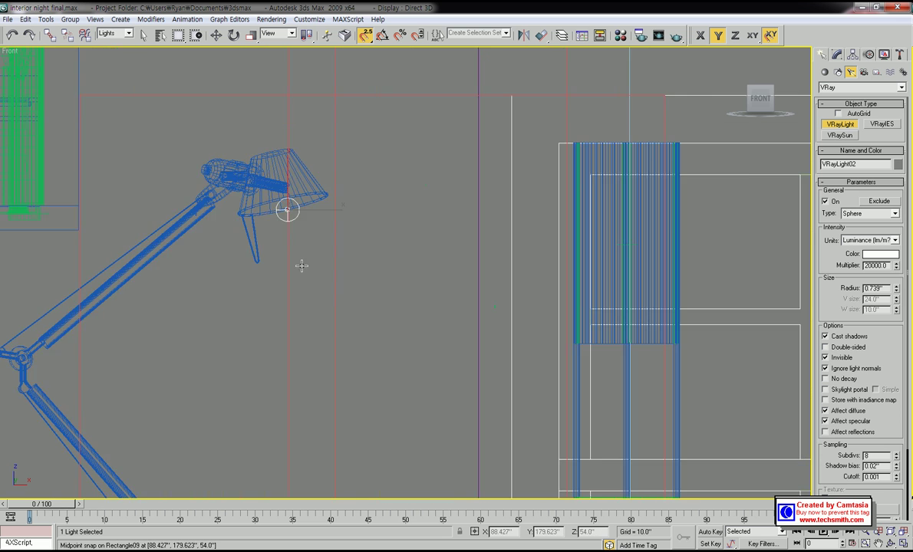
middle_drag(302, 265, 357, 281)
scroll(357, 282, up, 2)
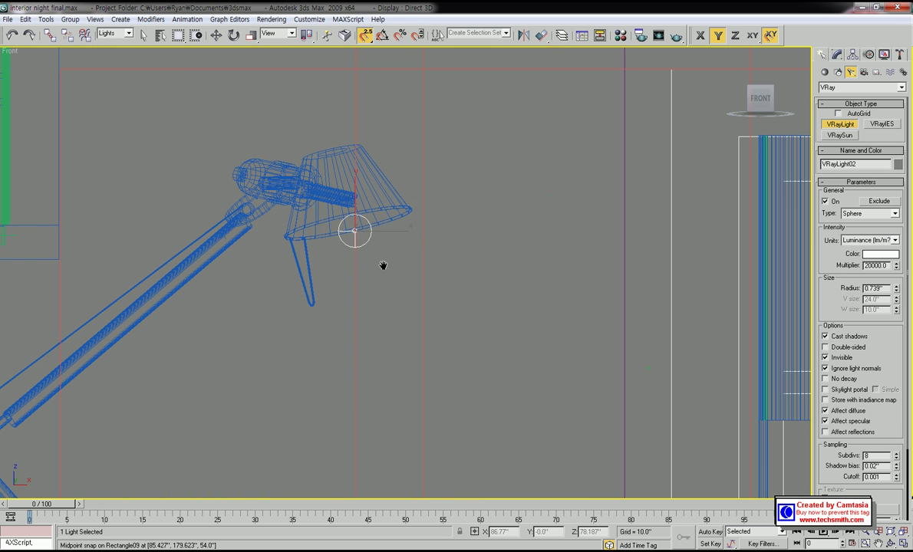
click(216, 36)
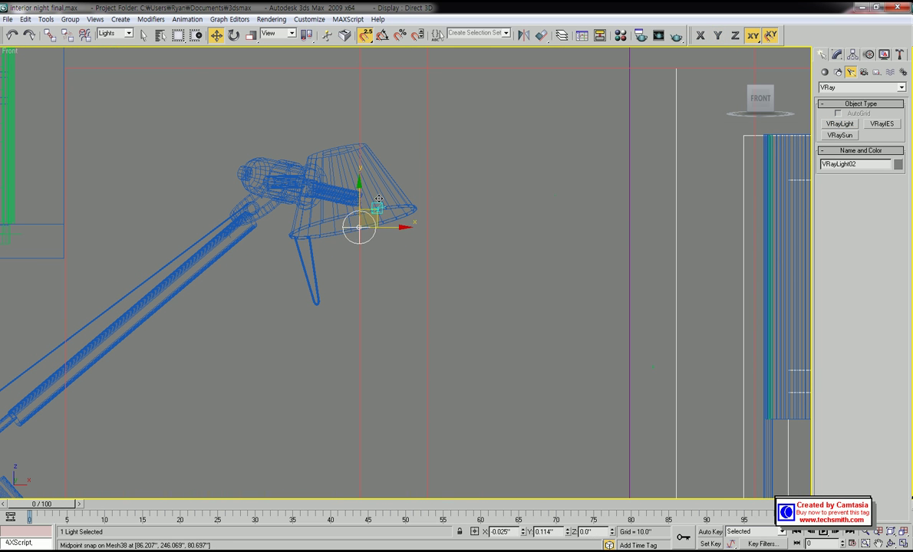
drag(378, 199, 373, 197)
middle_drag(373, 197, 404, 202)
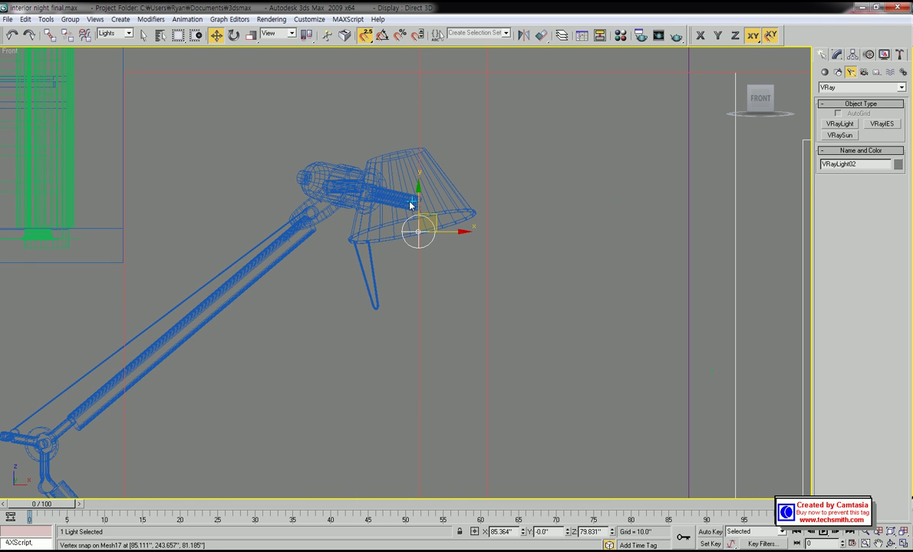
In the Top view, move the sphere light along Y into the bedroom near the desk lamp, to about Y 237.025".
key(t)
scroll(446, 258, down, 15)
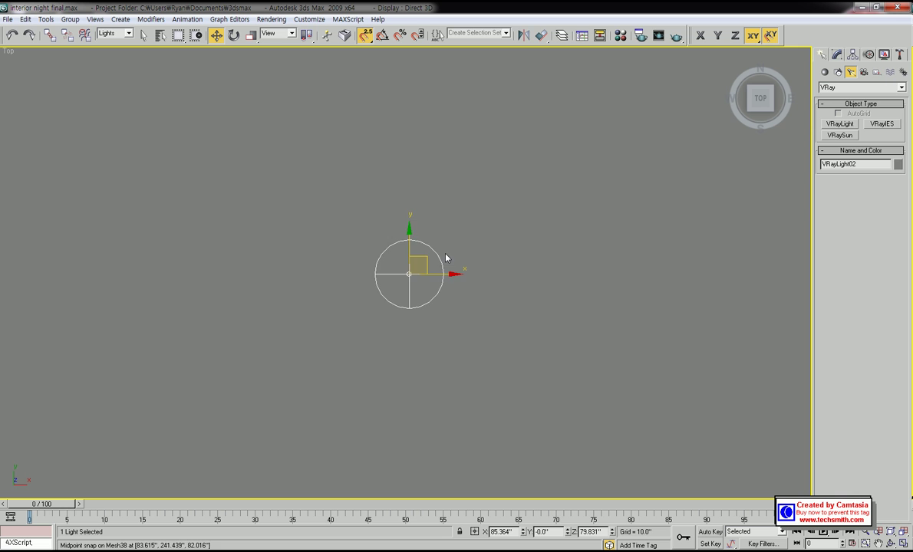
middle_drag(416, 289, 396, 377)
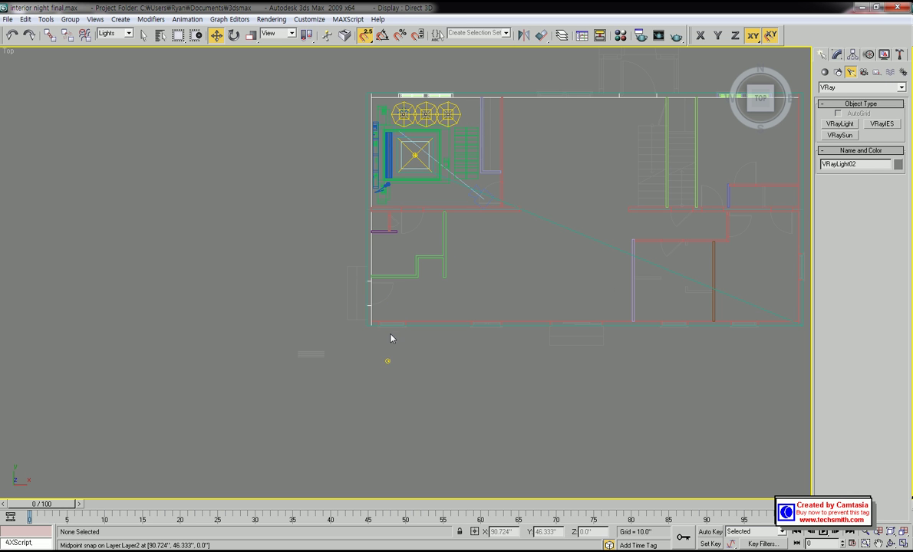
drag(387, 342, 388, 159)
scroll(389, 159, up, 2)
middle_drag(388, 159, 375, 273)
scroll(375, 273, up, 6)
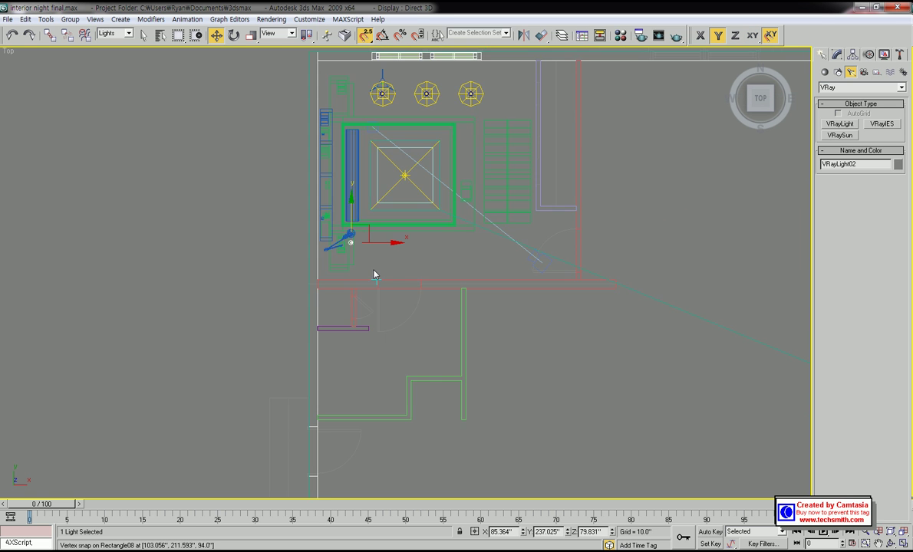
Move the sphere light along Y onto the desk lamp's shade, to about Y 243.265".
scroll(185, 185, up, 3)
middle_drag(186, 185, 369, 337)
scroll(380, 188, up, 3)
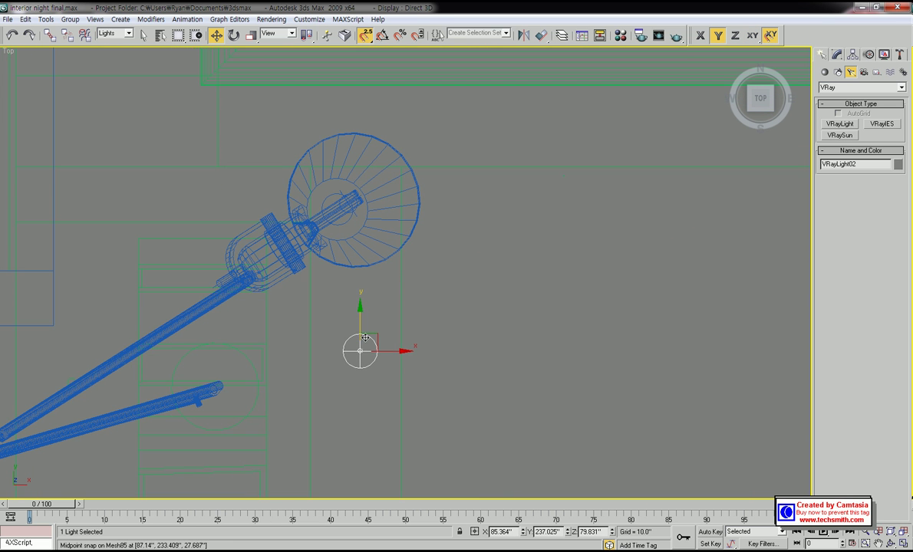
drag(350, 323, 378, 207)
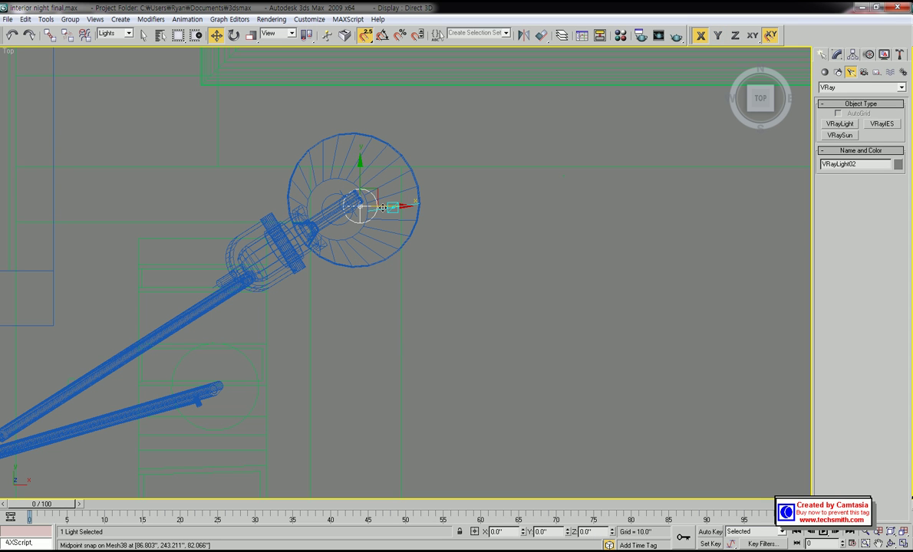
Turn off snapping and center the sphere light in the lamp shade at about X 85.003", Y 243.464".
scroll(383, 206, down, 2)
scroll(384, 231, up, 5)
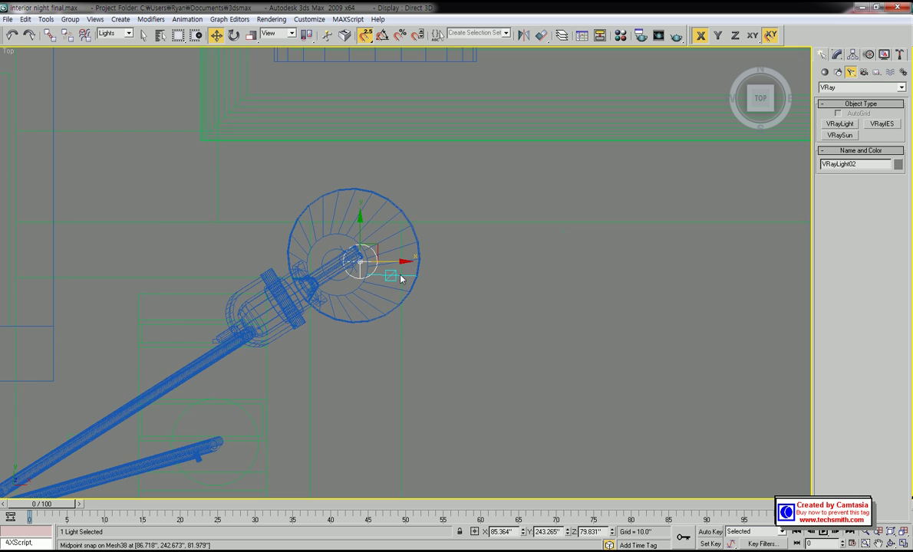
middle_drag(385, 258, 419, 274)
key(s)
drag(361, 253, 344, 243)
Inspect the sphere light's placement inside the desk lamp from an angled 3D view.
scroll(379, 244, down, 3)
scroll(378, 244, down, 5)
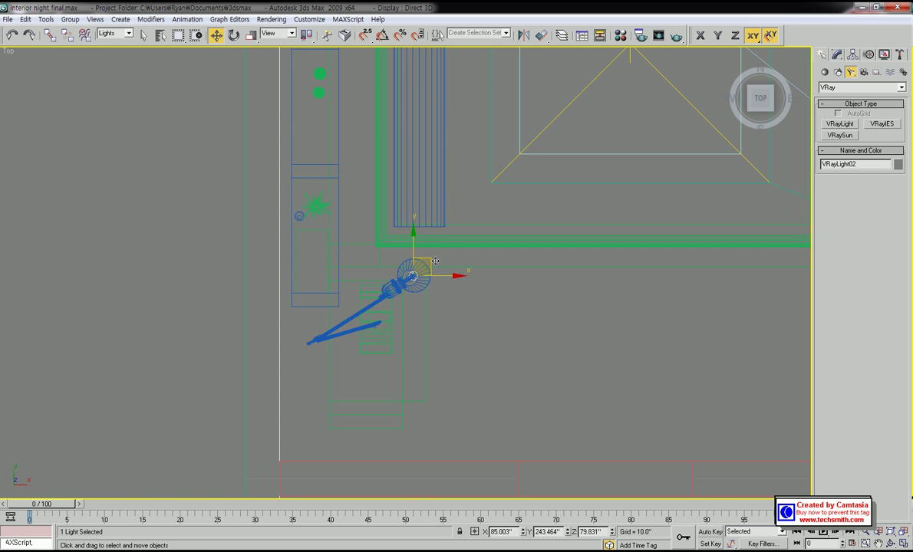
scroll(430, 292, down, 4)
alt+middle_drag(483, 336, 473, 198)
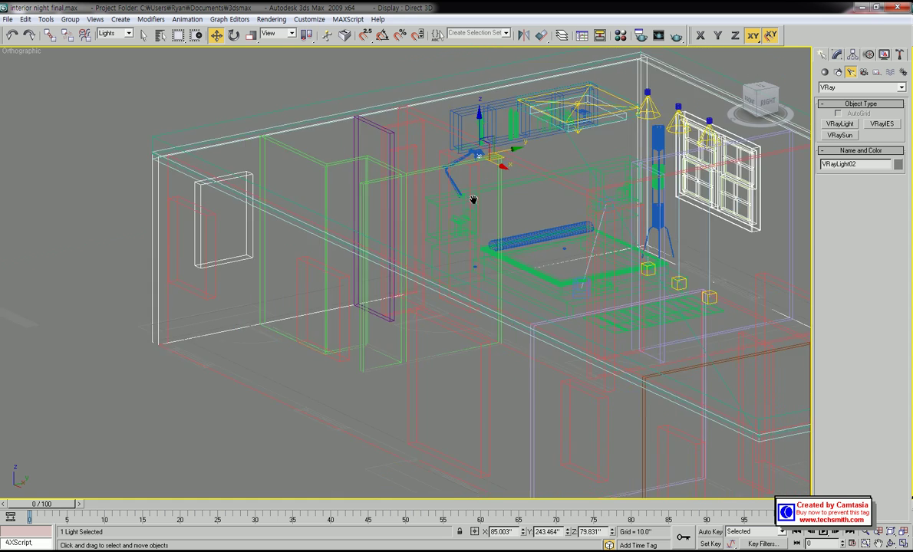
scroll(327, 334, up, 5)
middle_drag(327, 334, 454, 257)
scroll(336, 296, up, 3)
alt+middle_drag(336, 295, 338, 297)
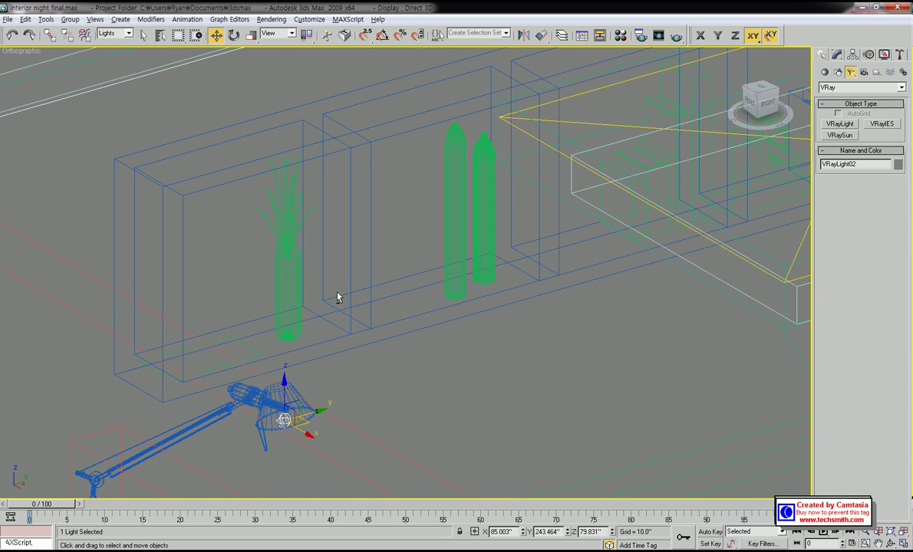
scroll(339, 297, down, 1)
middle_drag(387, 424, 279, 255)
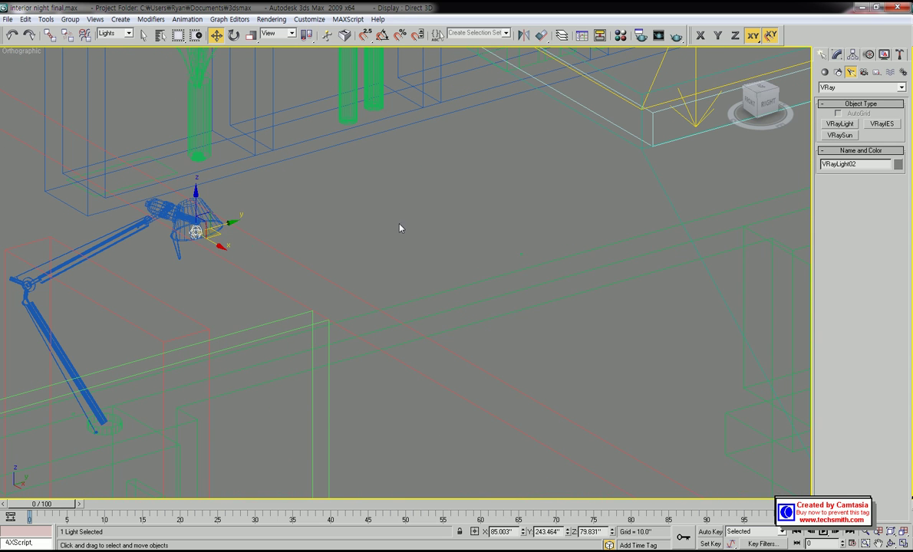
Change the desk lamp light's intensity units to Luminous power (lm).
click(836, 55)
scroll(882, 247, up, 5)
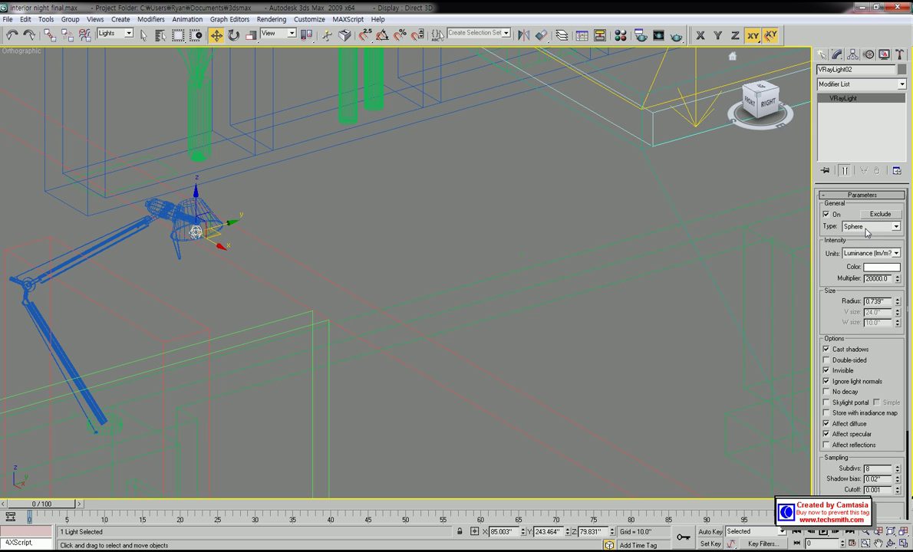
click(893, 254)
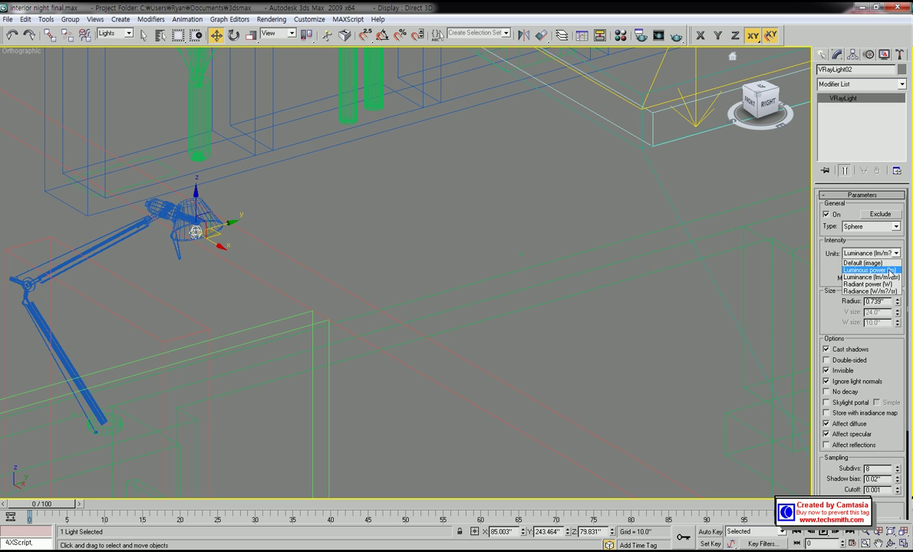
click(890, 271)
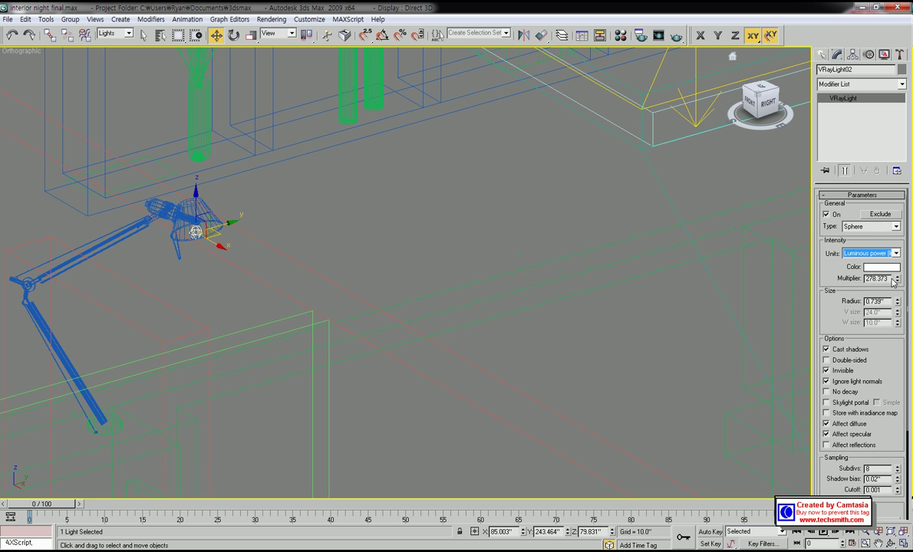
Set the desk lamp sphere light's intensity multiplier to 2000 and its radius to 2.5".
key(Tab)
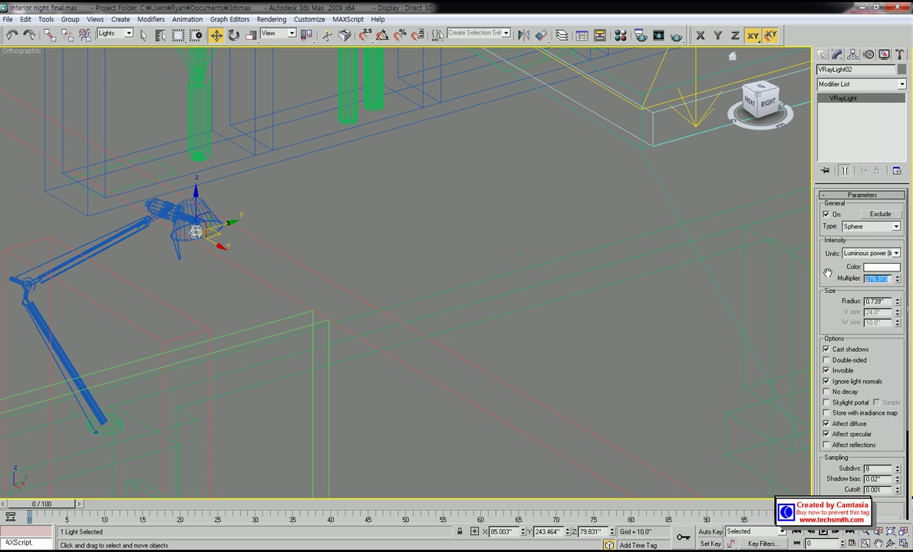
text(2000.0)
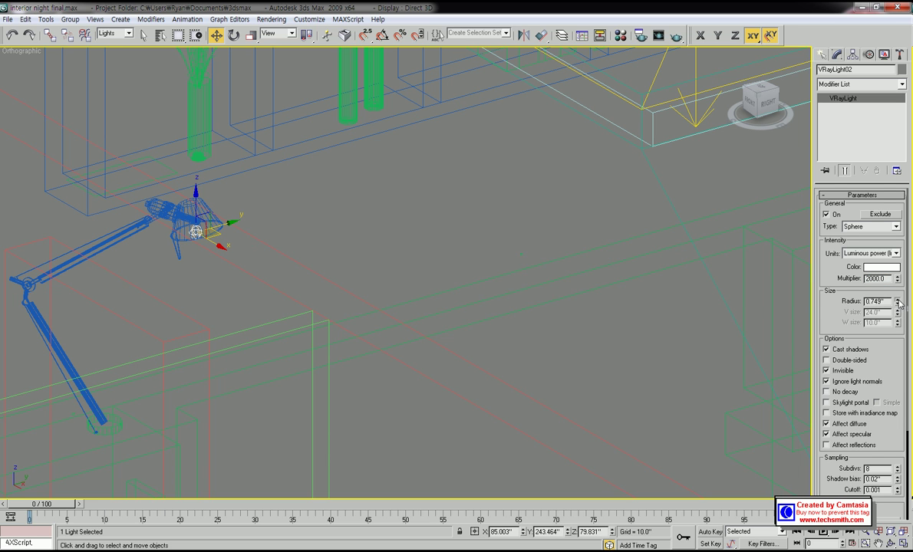
drag(899, 304, 904, 215)
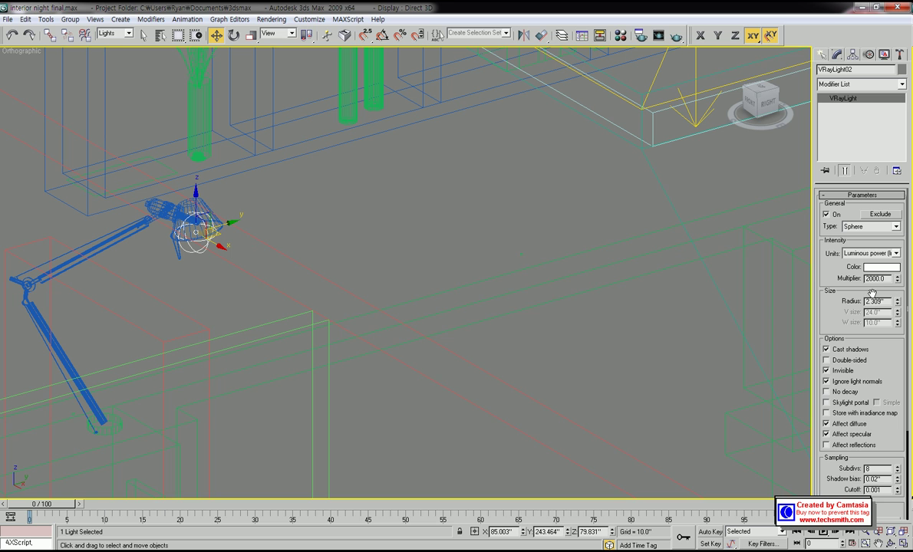
drag(888, 301, 836, 297)
text(2.5)
key(Return)
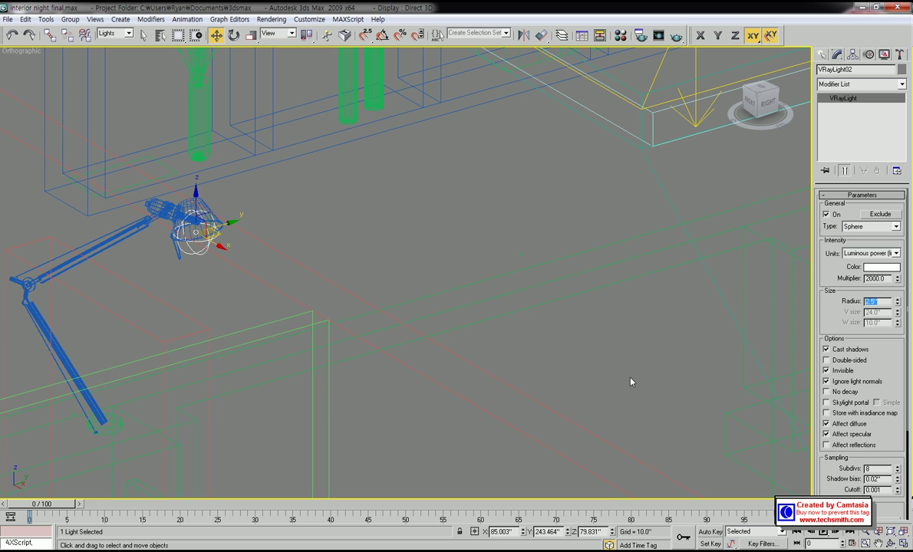
drag(882, 369, 882, 276)
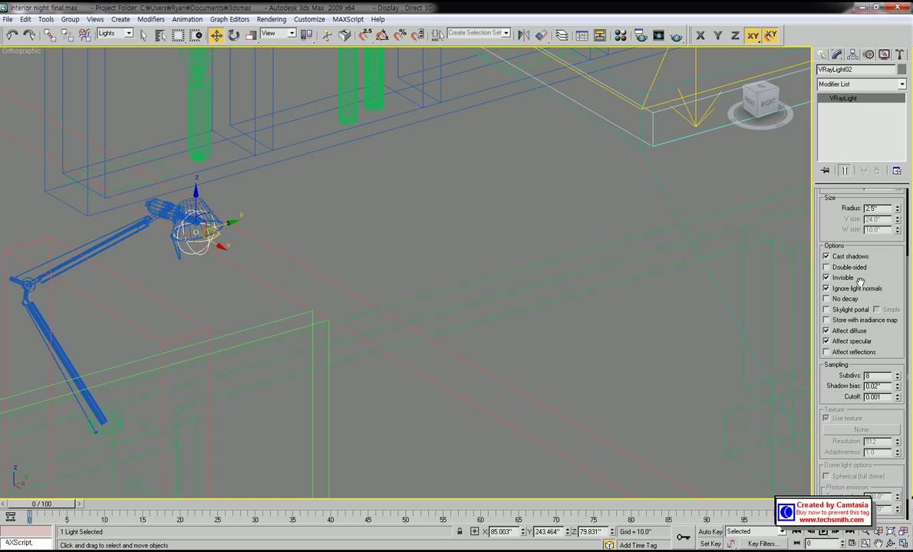
drag(890, 260, 895, 502)
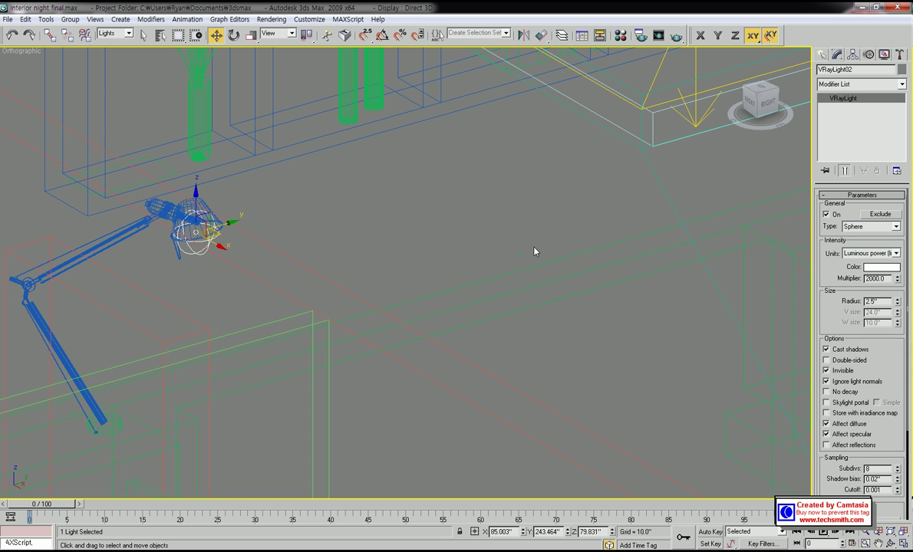
Clone the desk lamp's sphere light as one instance onto the floor lamp by the window, at about X 106.603", Y 346.523".
click(453, 226)
scroll(387, 288, down, 2)
middle_drag(388, 289, 413, 357)
scroll(456, 349, down, 1)
scroll(372, 320, down, 1)
key(t)
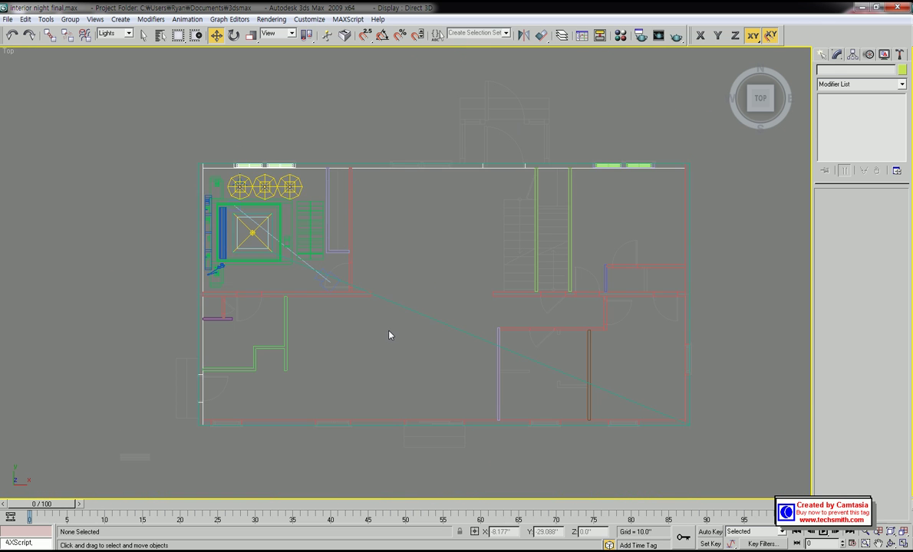
middle_drag(392, 315, 496, 338)
scroll(412, 342, up, 5)
middle_drag(412, 342, 392, 376)
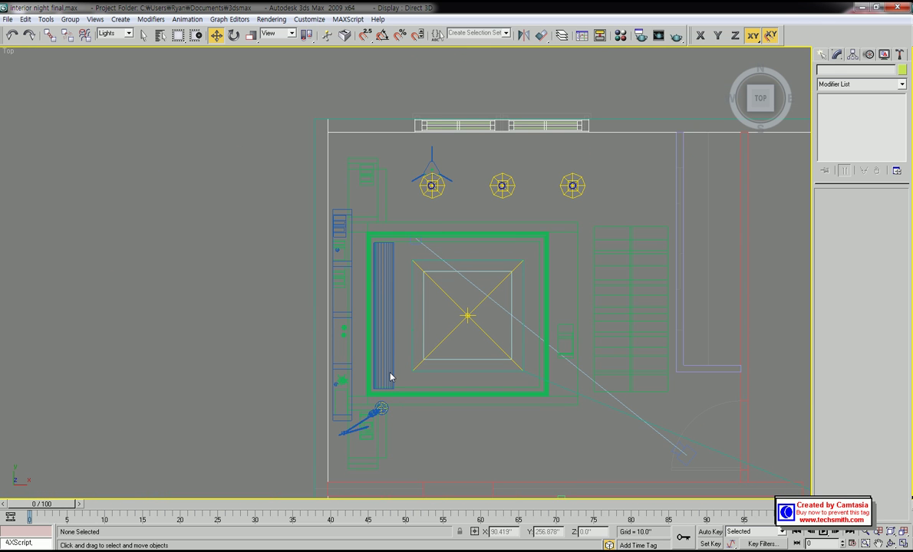
click(379, 414)
middle_drag(377, 424, 373, 382)
scroll(384, 391, up, 2)
scroll(382, 422, down, 2)
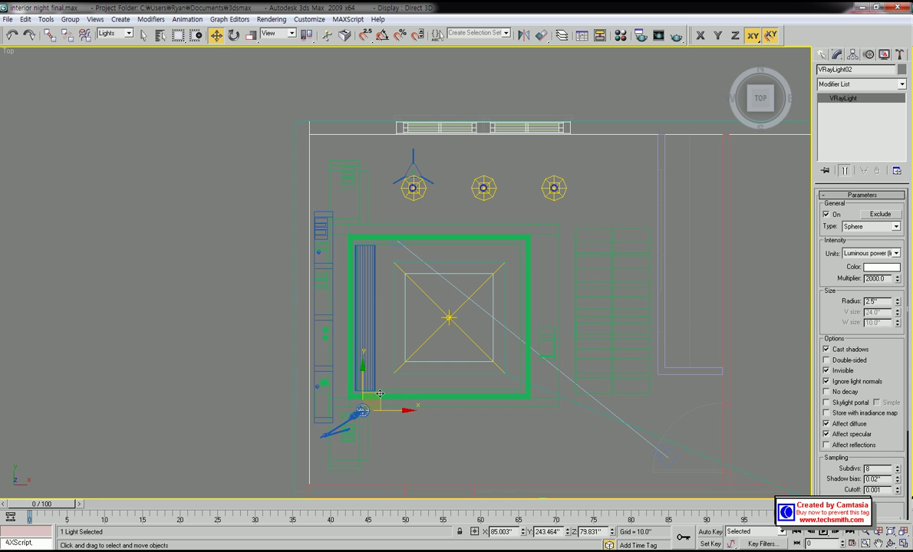
mouse_move(379, 393)
shift+mouse_down()
mouse_move(387, 220)
mouse_move(371, 167)
mouse_move(355, 161)
mouse_move(427, 162)
mouse_move(422, 155)
shift+mouse_up()
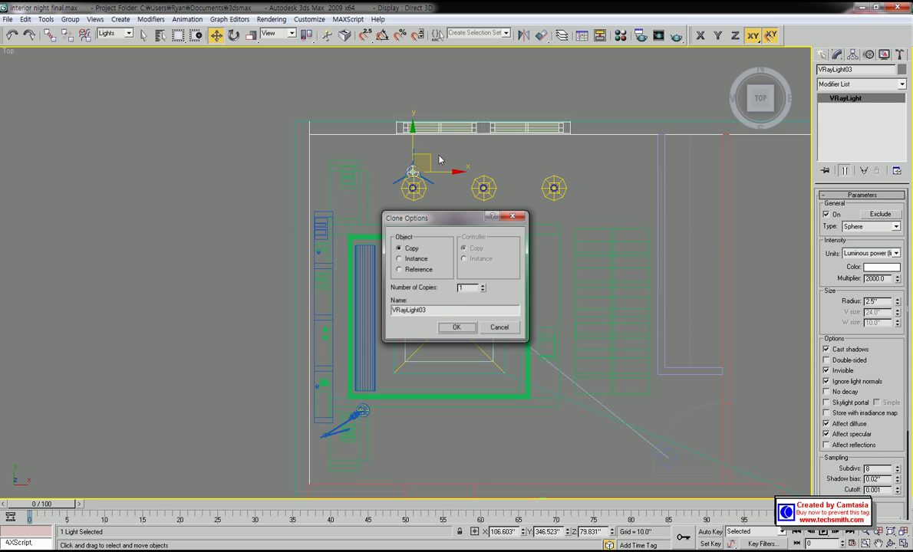
click(416, 259)
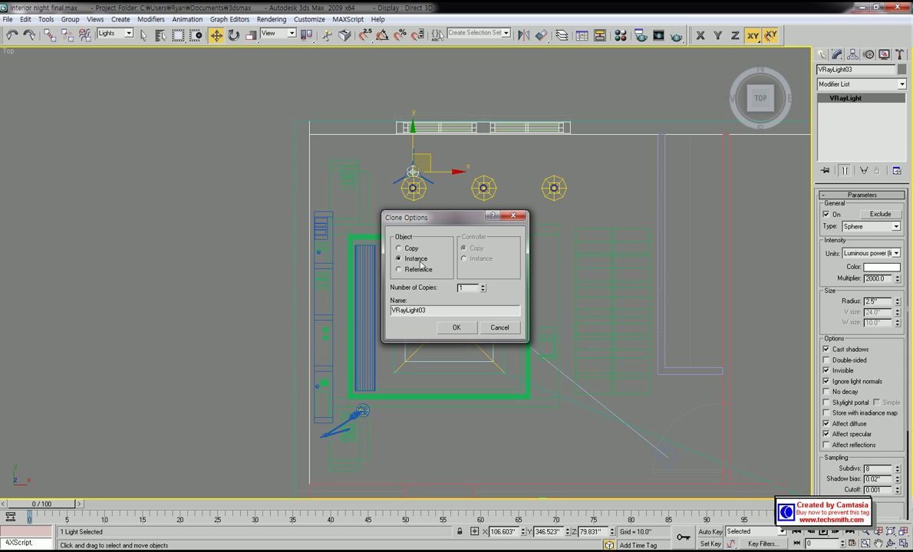
click(457, 328)
Lower the cloned light along the vertical axis into the floor lamp's uppermost shade, to about Z 77.649".
middle_drag(434, 208, 428, 239)
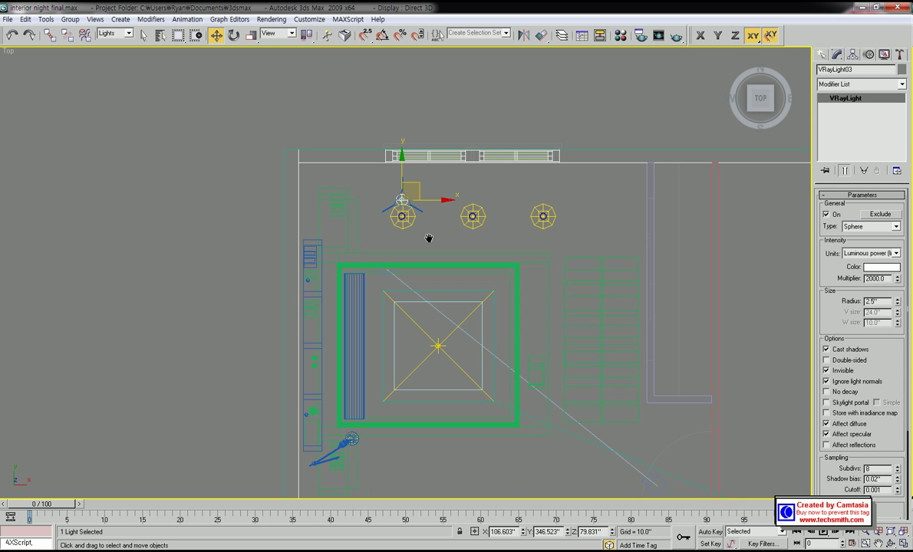
key(f)
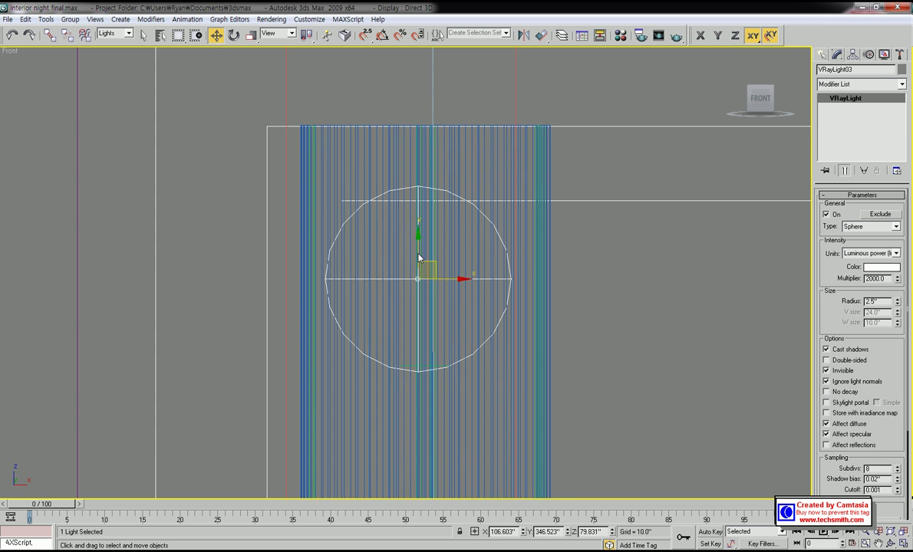
middle_drag(349, 308, 373, 226)
scroll(382, 218, up, 2)
scroll(389, 223, down, 2)
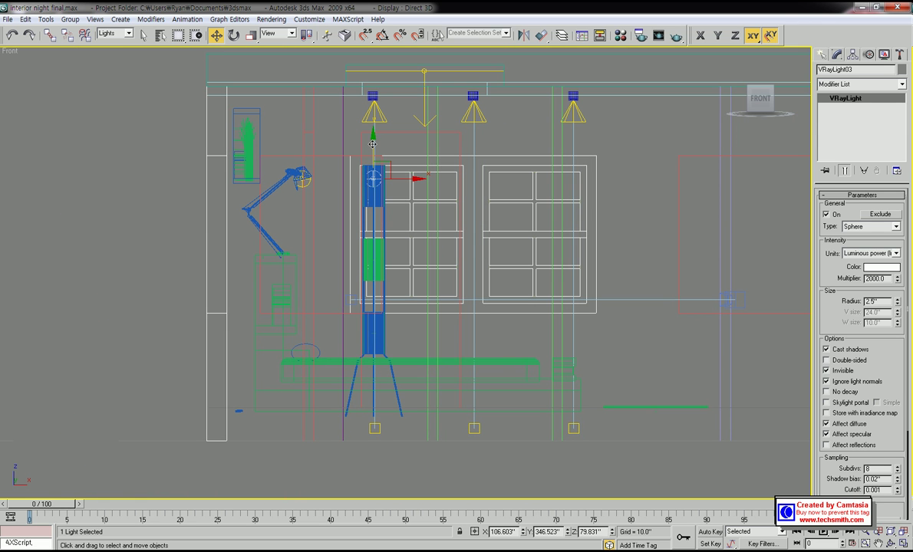
drag(375, 146, 375, 154)
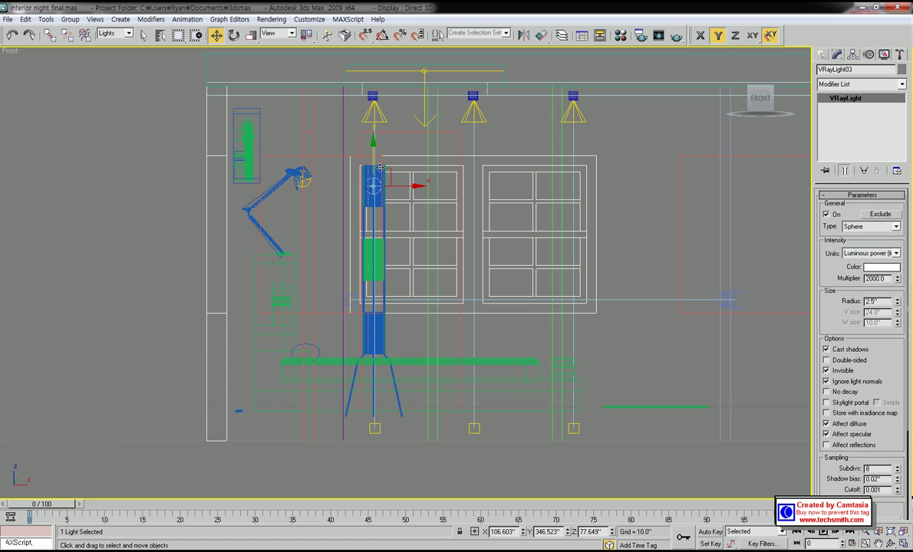
middle_drag(373, 154, 392, 132)
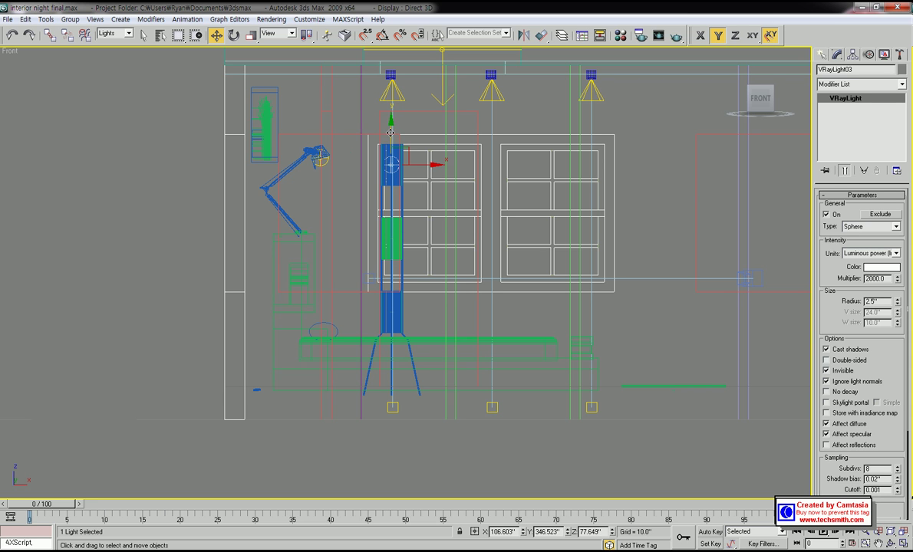
mouse_move(392, 137)
shift+mouse_down()
mouse_move(391, 211)
mouse_move(403, 208)
shift+mouse_up()
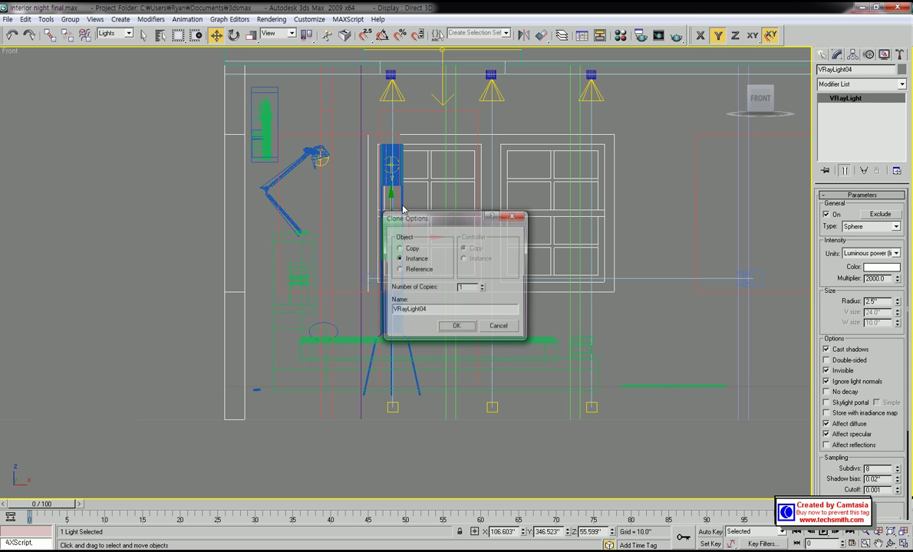
click(468, 331)
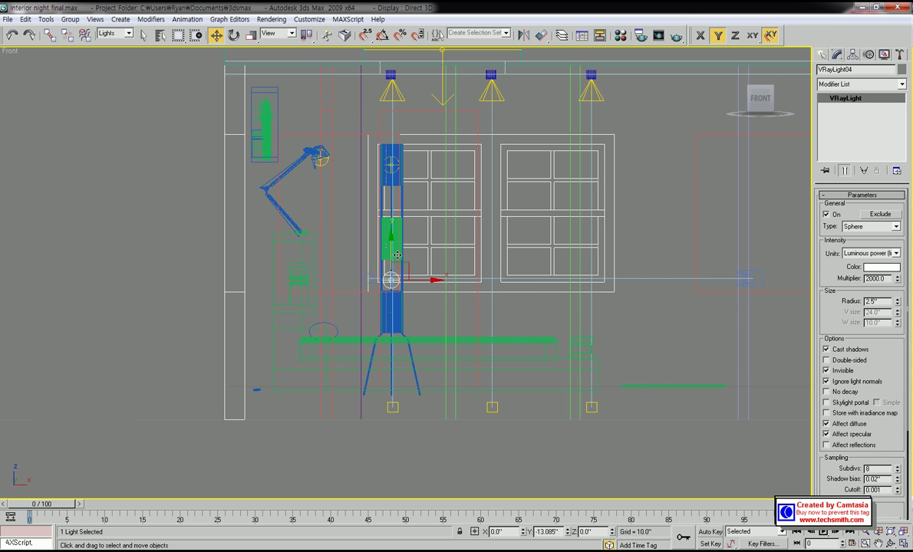
drag(397, 255, 397, 287)
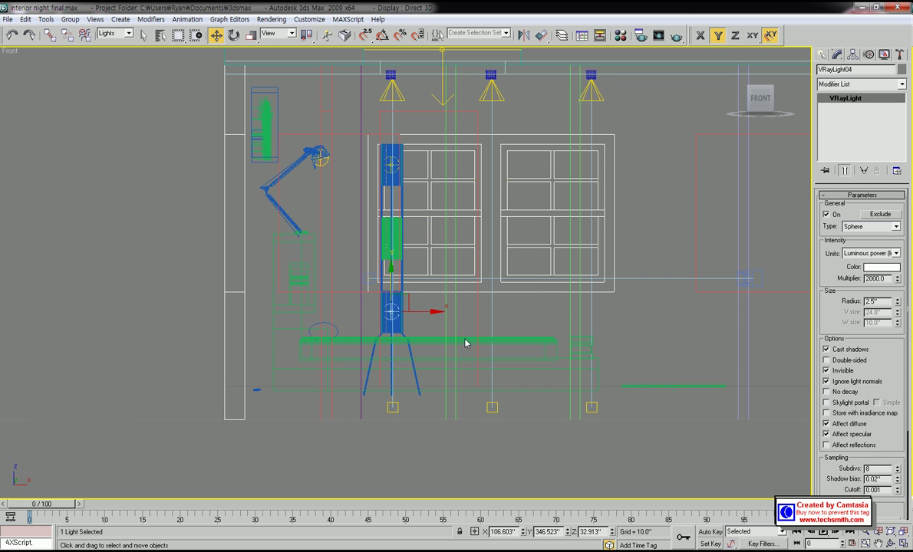
key(ctrl+z)
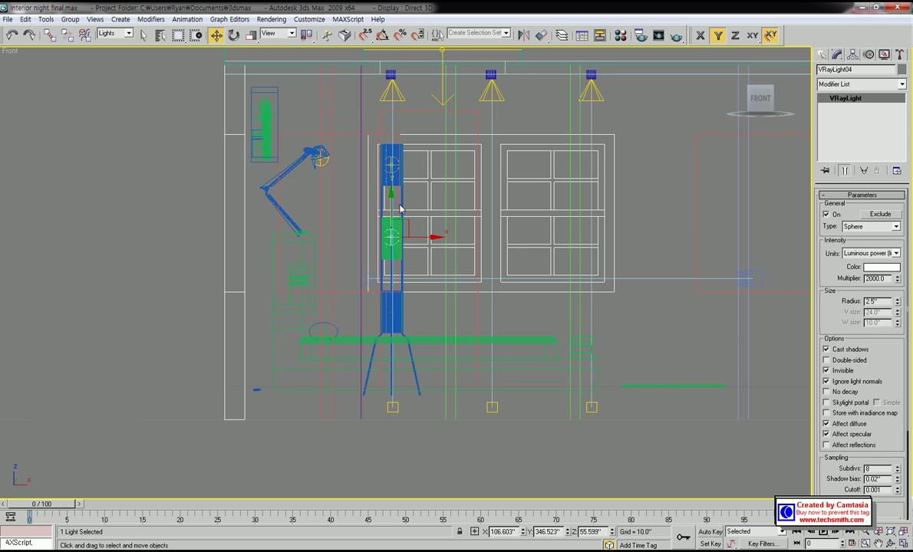
Clone the floor lamp's uppermost light downward as two instances, spaced to sit in the middle shade at about Z 55.433" and the lowest shade.
click(391, 173)
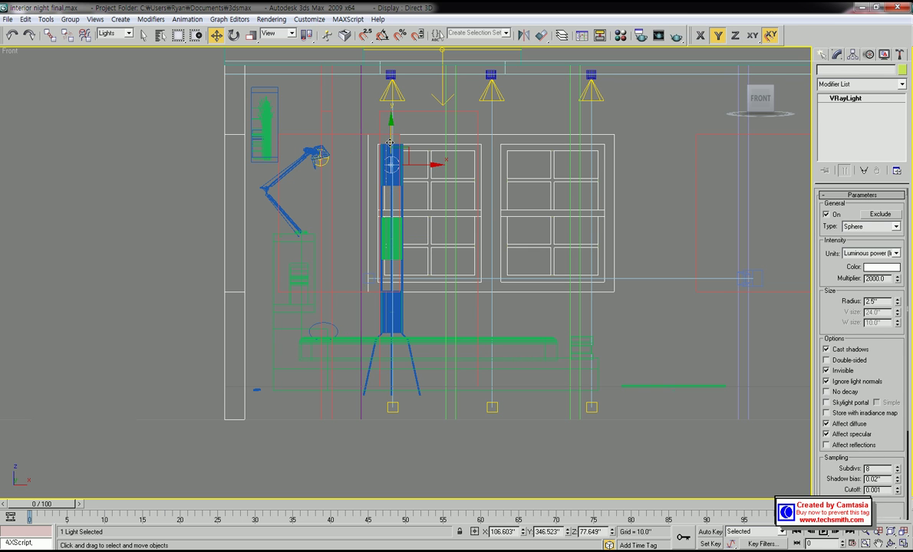
shift+drag(391, 143, 391, 213)
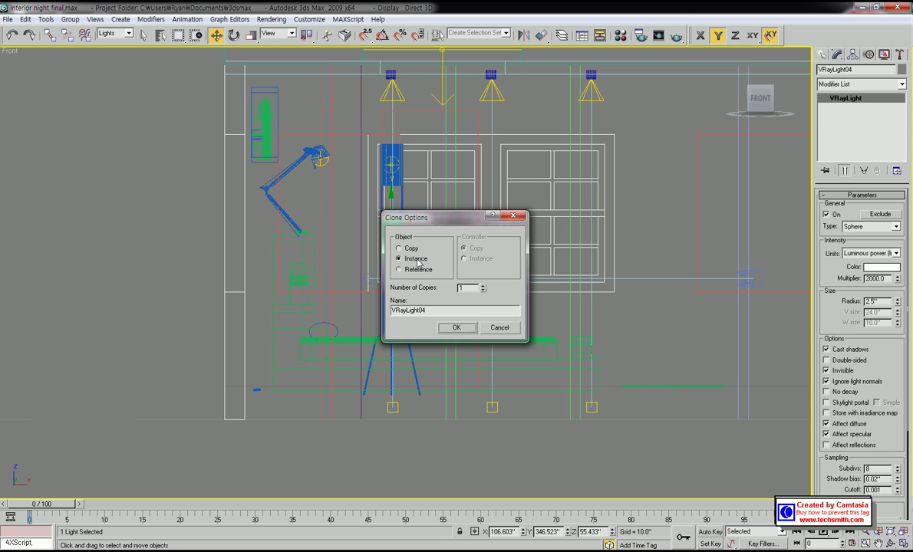
double_click(465, 288)
text(2)
click(457, 328)
Examine the floor lamp's lights in an angled 3D view of the room and in the camera view.
mouse_move(465, 312)
middle_down()
mouse_move(503, 267)
mouse_move(418, 334)
middle_up()
scroll(510, 274, down, 2)
scroll(471, 316, down, 1)
middle_drag(599, 176, 448, 305)
scroll(471, 278, up, 4)
scroll(465, 305, down, 1)
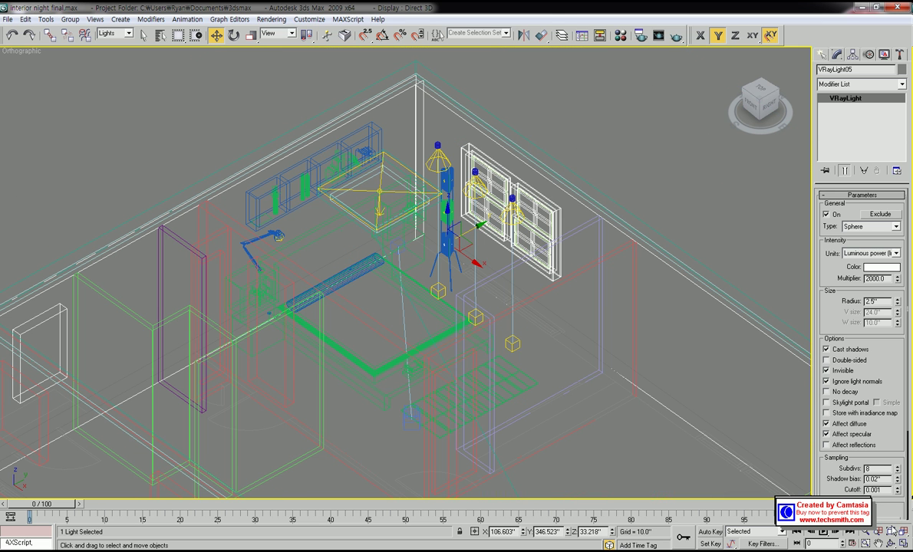
key(alt+w)
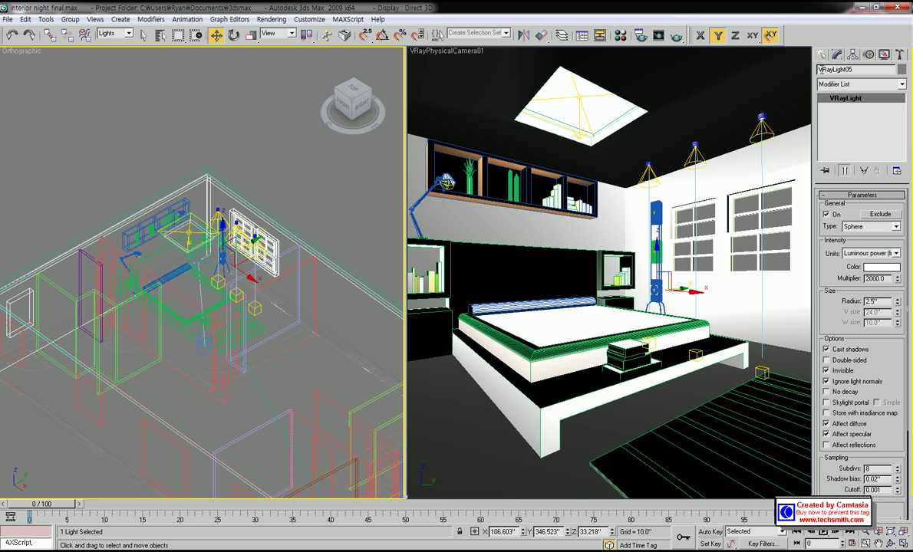
click(464, 115)
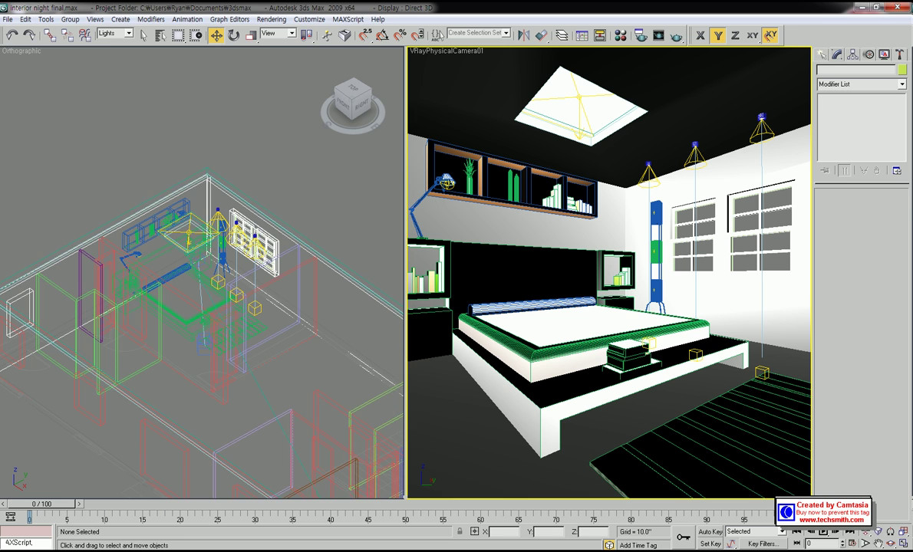
Examine the desk lamp and its light next to the wall shelf in the orthographic view.
scroll(210, 367, up, 8)
middle_drag(240, 310, 237, 290)
scroll(230, 249, up, 2)
scroll(253, 249, down, 2)
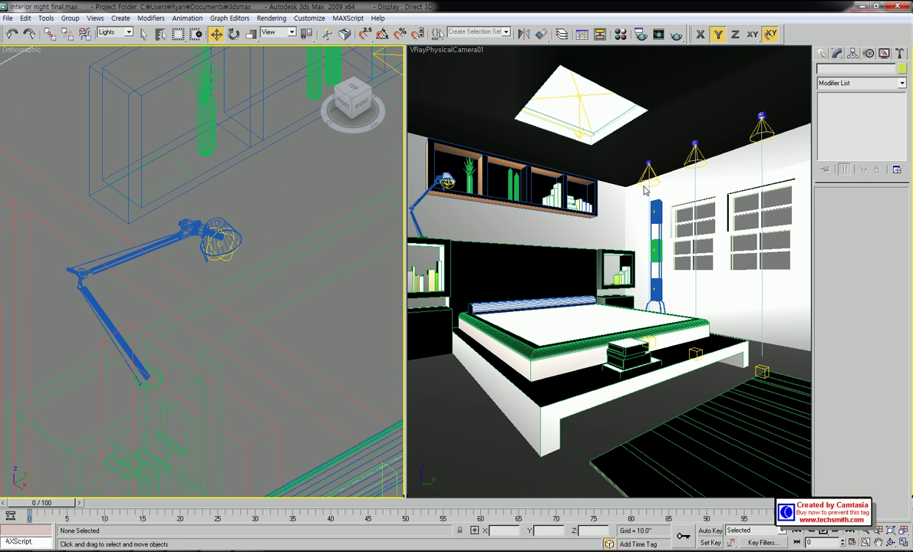
scroll(159, 257, down, 3)
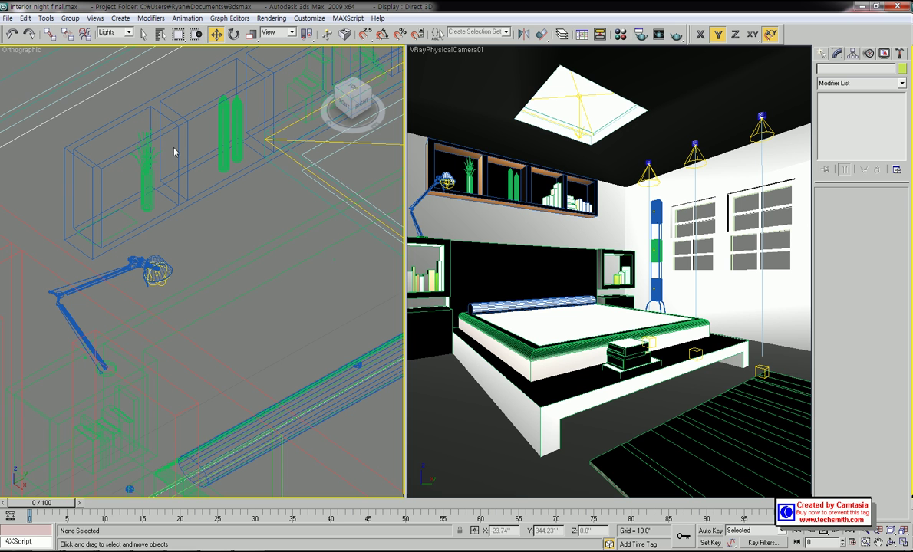
scroll(178, 274, up, 2)
scroll(180, 275, down, 4)
mouse_move(179, 276)
middle_down()
mouse_move(193, 277)
mouse_move(171, 279)
middle_up()
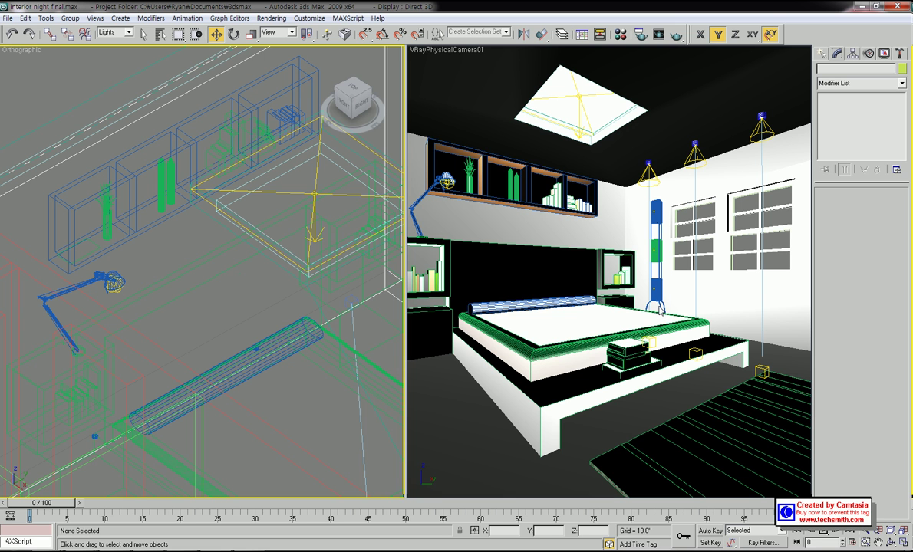
middle_drag(166, 282, 235, 279)
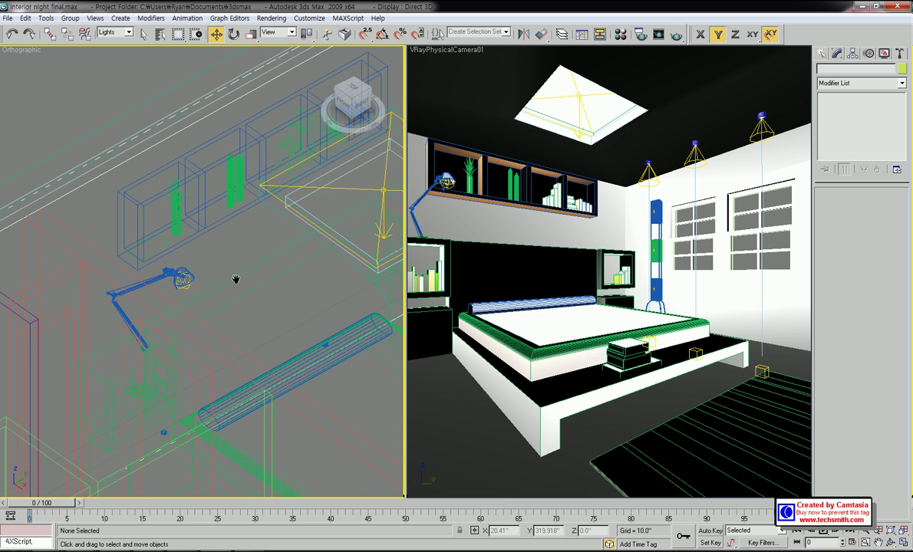
Set the color of the desk lamp's sphere light to pale yellow, RGB 251, 252, 138.
scroll(236, 276, up, 10)
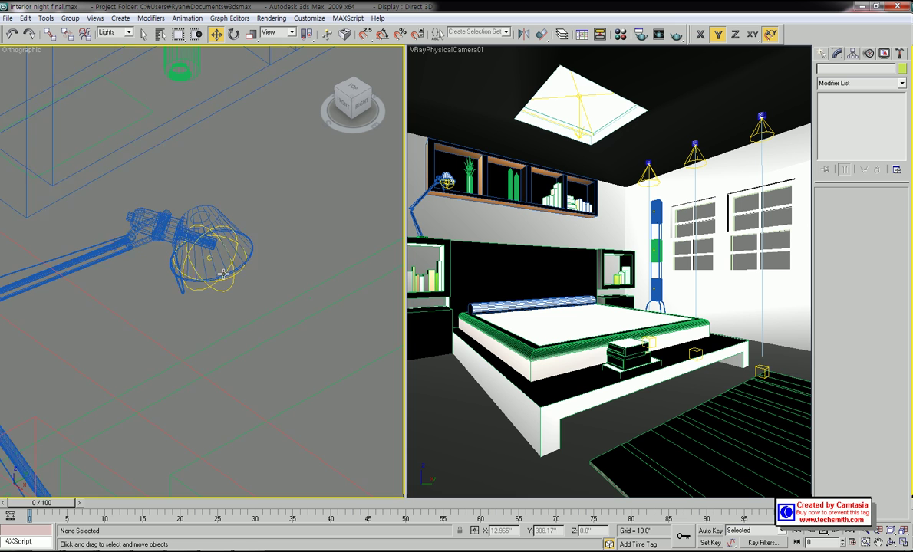
scroll(253, 284, up, 3)
click(209, 245)
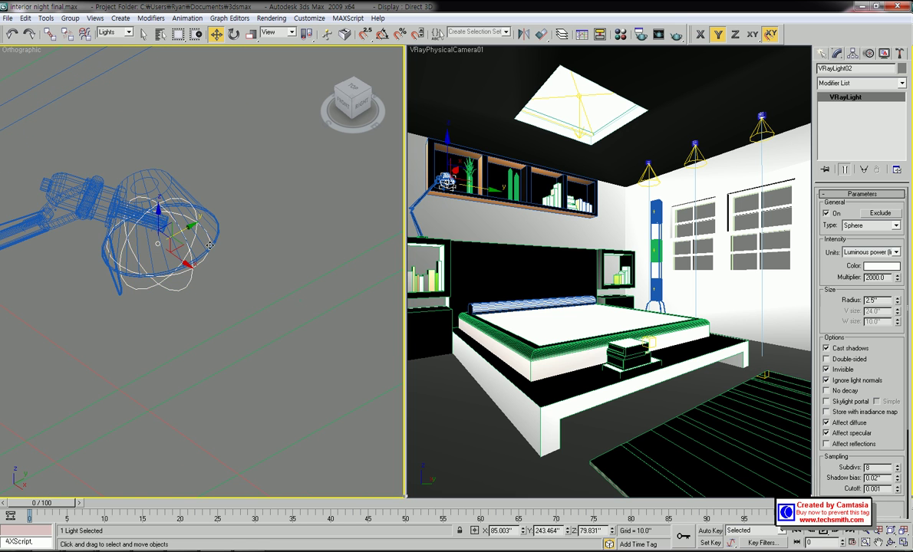
middle_drag(210, 245, 222, 296)
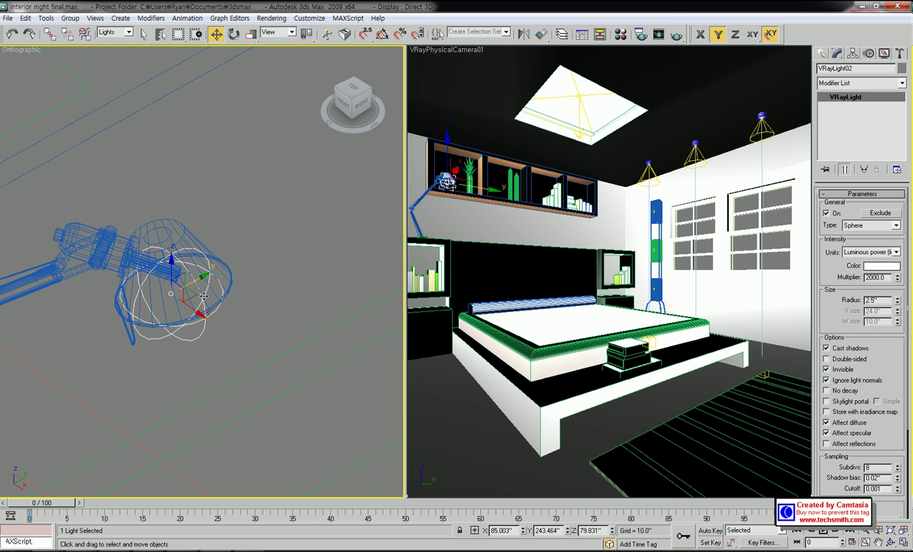
alt+middle_drag(191, 258, 305, 262)
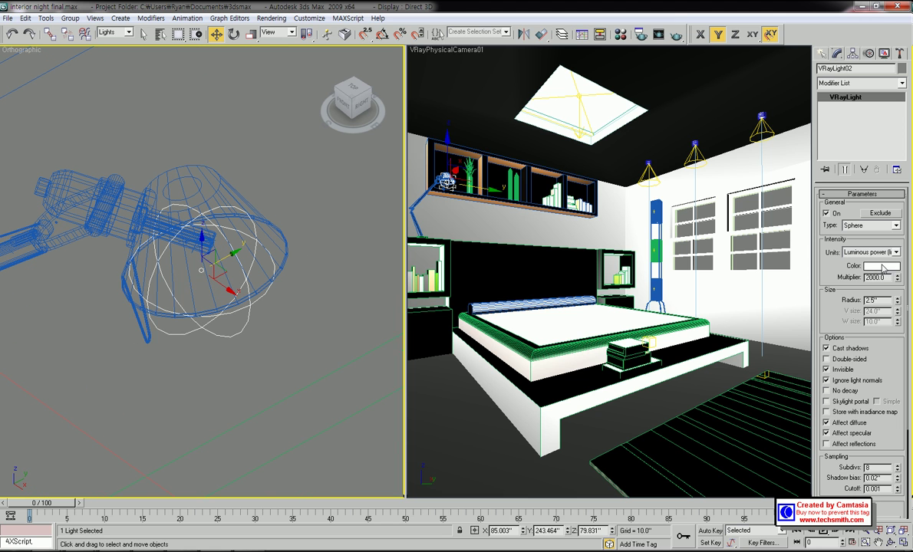
alt+middle_drag(294, 327, 299, 362)
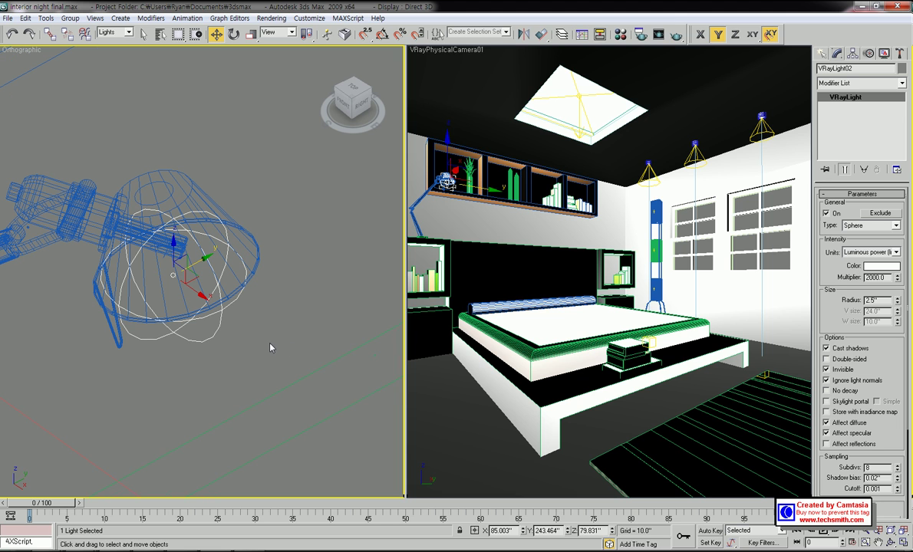
click(881, 266)
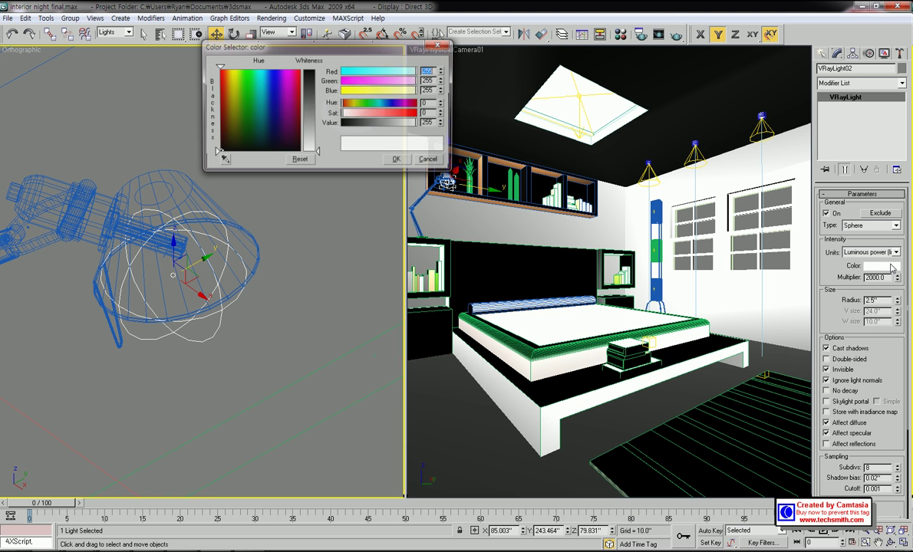
click(232, 71)
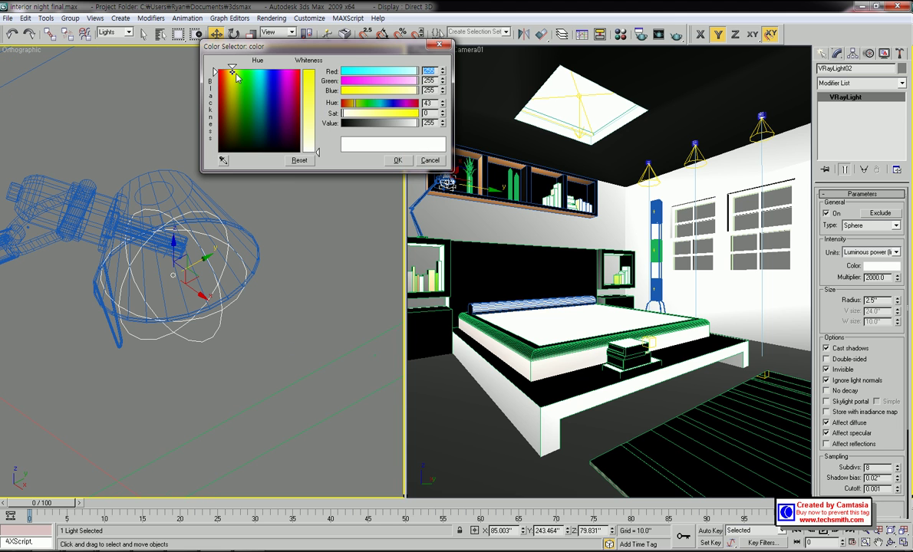
click(308, 117)
click(314, 115)
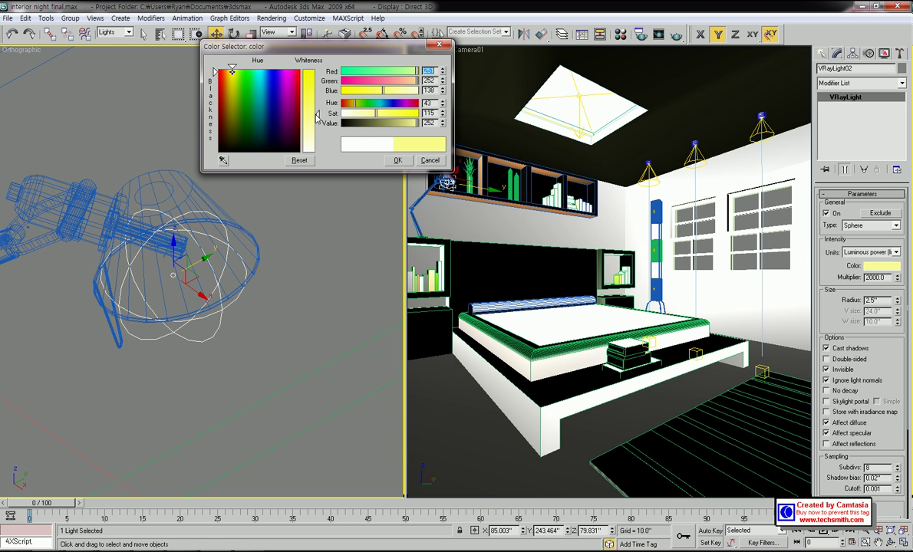
click(398, 161)
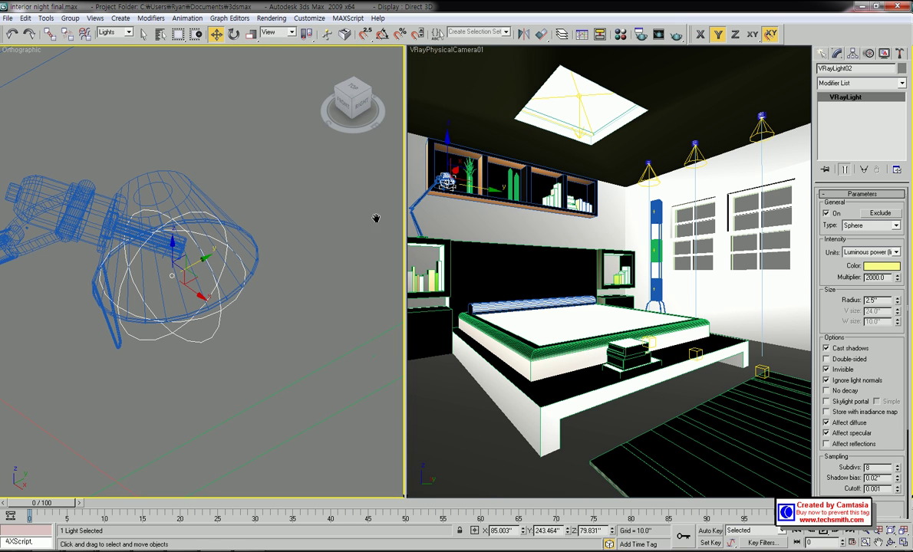
Deselect the desk lamp's light and examine the three sphere lights in the floor lamp's shades up close.
scroll(295, 228, down, 5)
click(293, 229)
scroll(294, 229, down, 3)
middle_drag(294, 228, 181, 277)
middle_drag(239, 248, 127, 238)
scroll(321, 217, down, 2)
middle_drag(321, 217, 199, 253)
scroll(200, 253, up, 5)
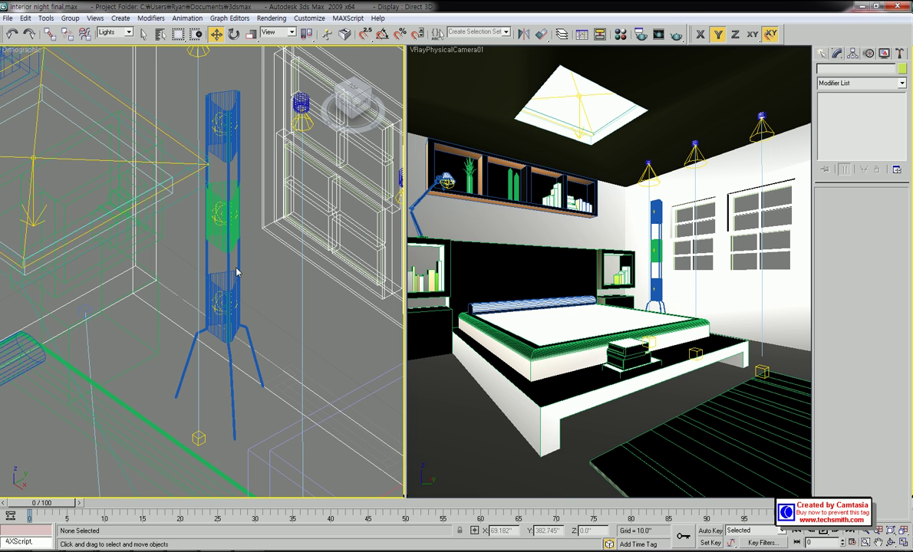
scroll(198, 326, down, 5)
scroll(135, 293, up, 3)
middle_drag(218, 277, 389, 268)
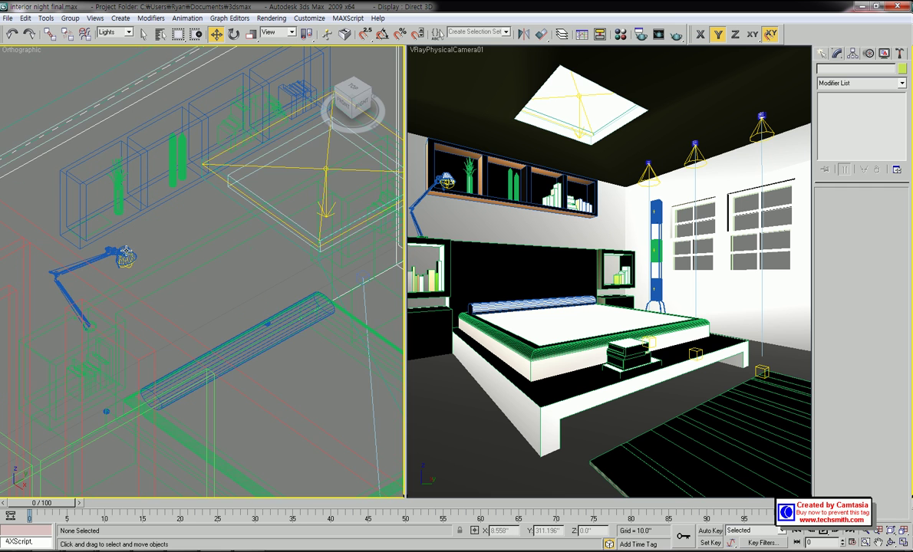
scroll(388, 267, down, 3)
middle_drag(400, 212, 304, 237)
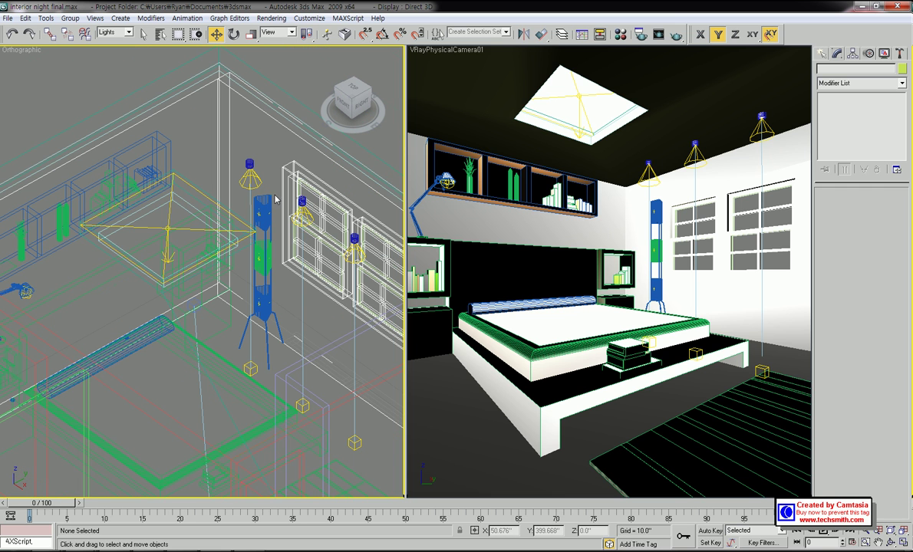
scroll(267, 230, up, 5)
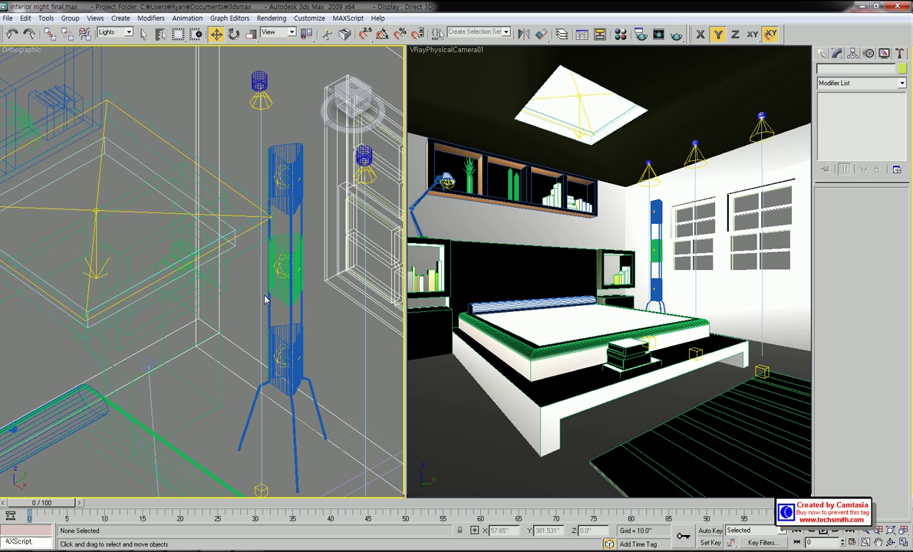
middle_drag(299, 268, 288, 253)
scroll(288, 253, up, 2)
middle_drag(342, 290, 287, 259)
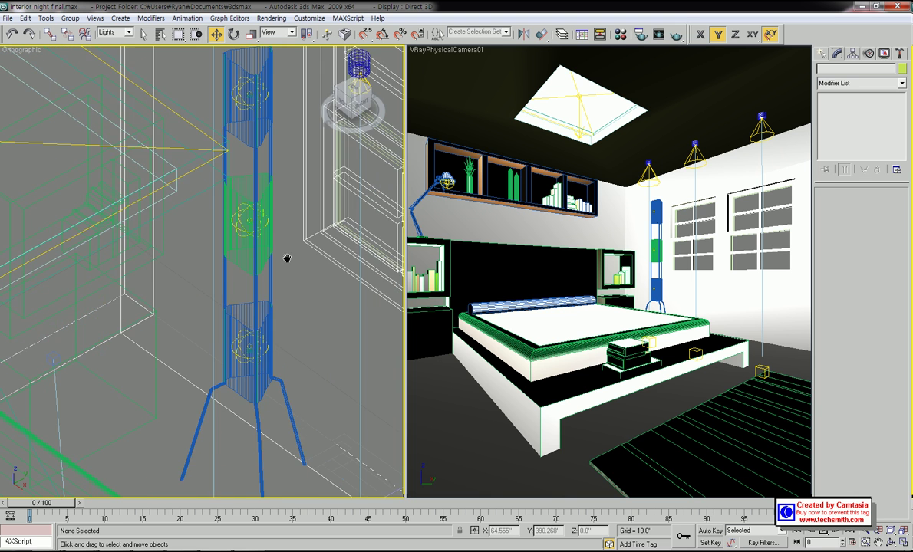
Compare the desk lamp's and the floor lamp's light placement across the room in the orthographic view.
scroll(287, 261, down, 2)
scroll(288, 261, down, 8)
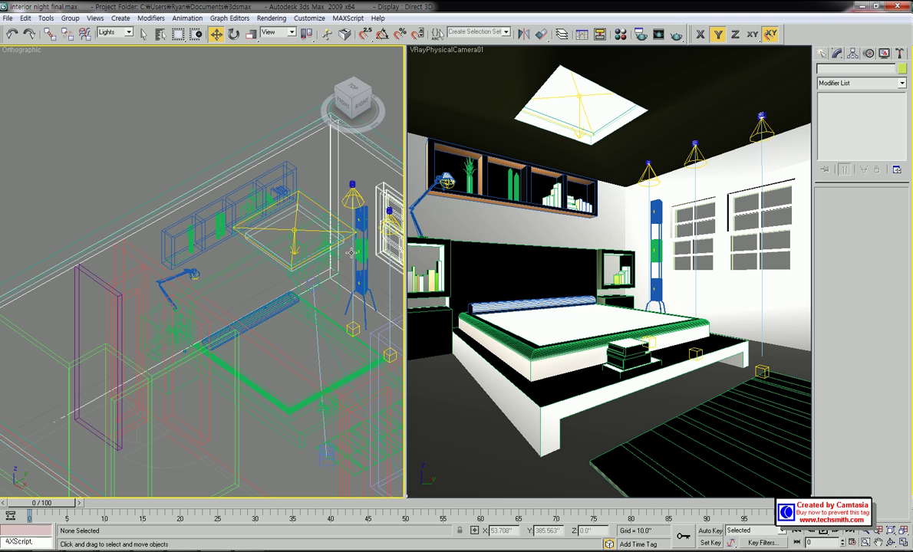
scroll(207, 286, up, 2)
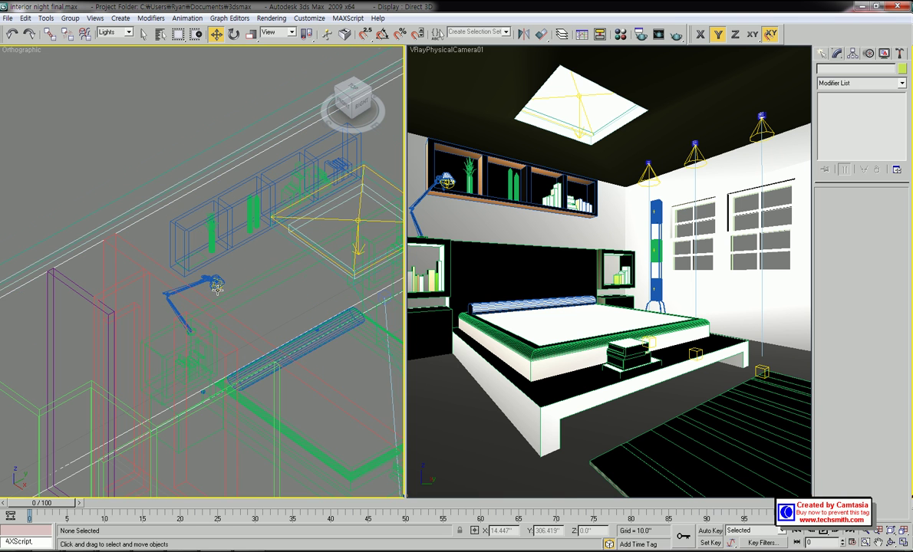
scroll(217, 288, up, 5)
scroll(196, 286, down, 1)
middle_drag(251, 269, 191, 271)
scroll(191, 271, down, 3)
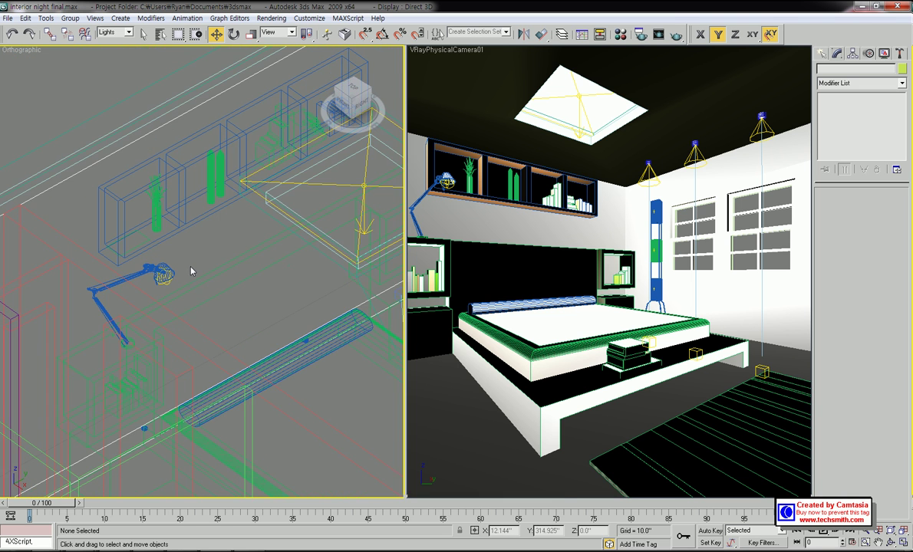
scroll(201, 277, down, 5)
scroll(249, 276, up, 5)
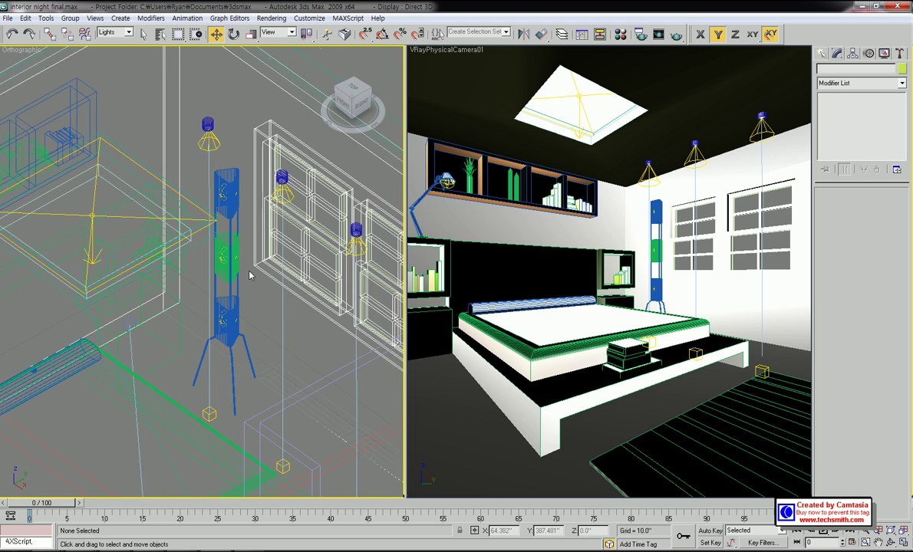
scroll(249, 276, down, 3)
Render the VRayPhysicalCamera01 view and place the finished image beside the camera viewport.
click(668, 83)
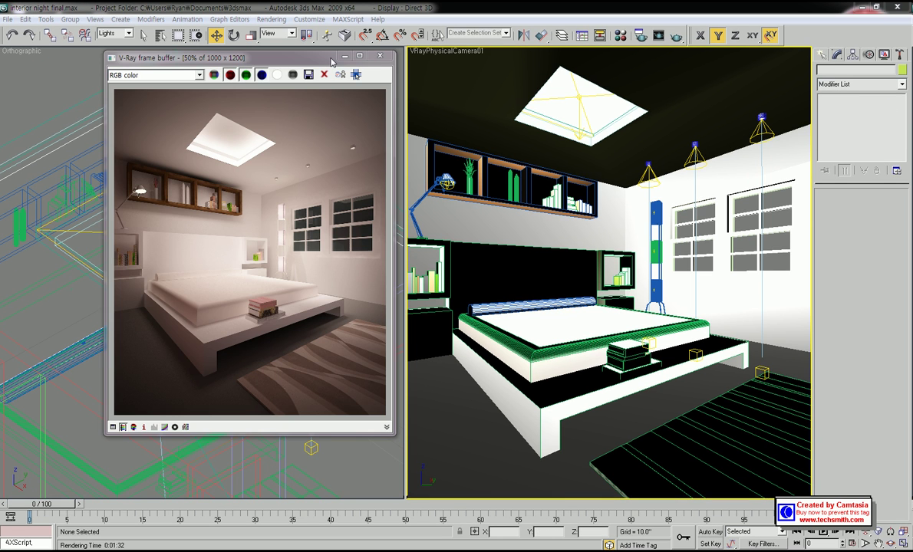
drag(331, 60, 336, 55)
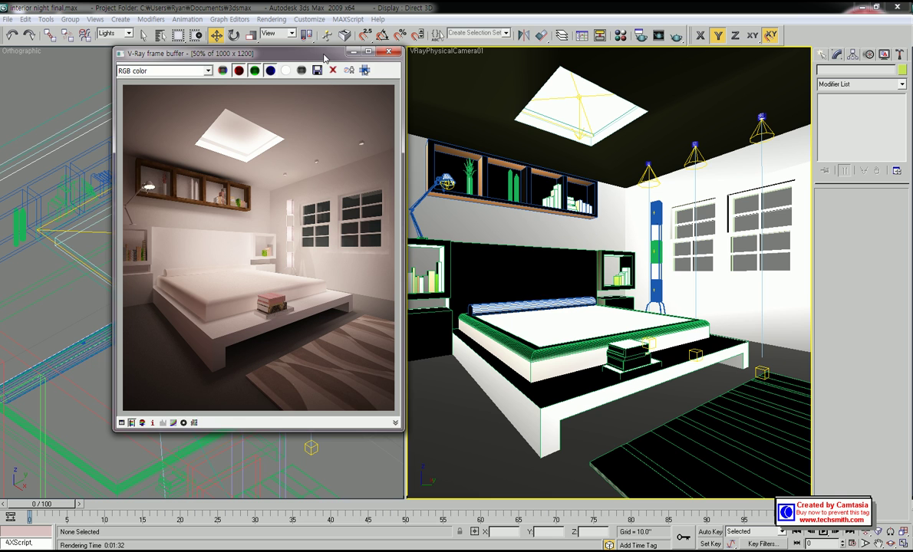
drag(307, 53, 276, 65)
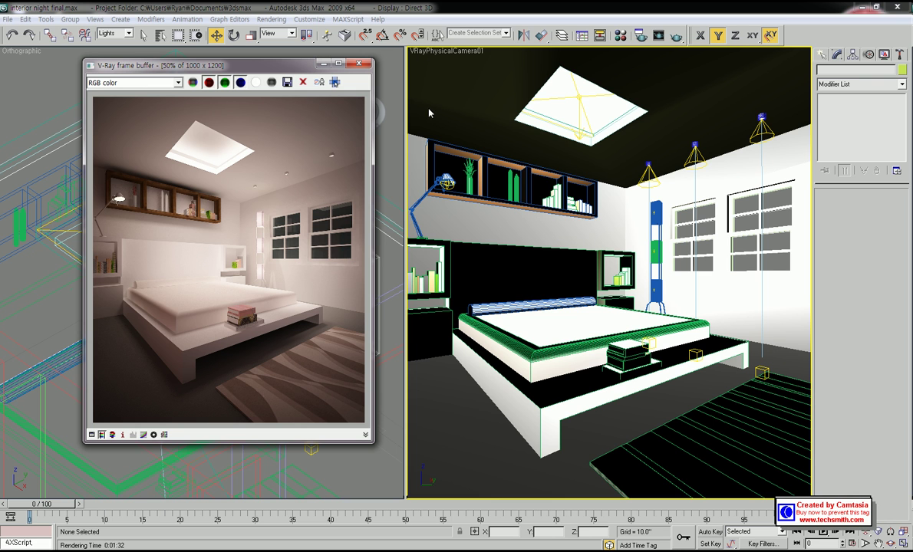
Open the render setup and review its common output parameters and V-Ray settings.
click(640, 36)
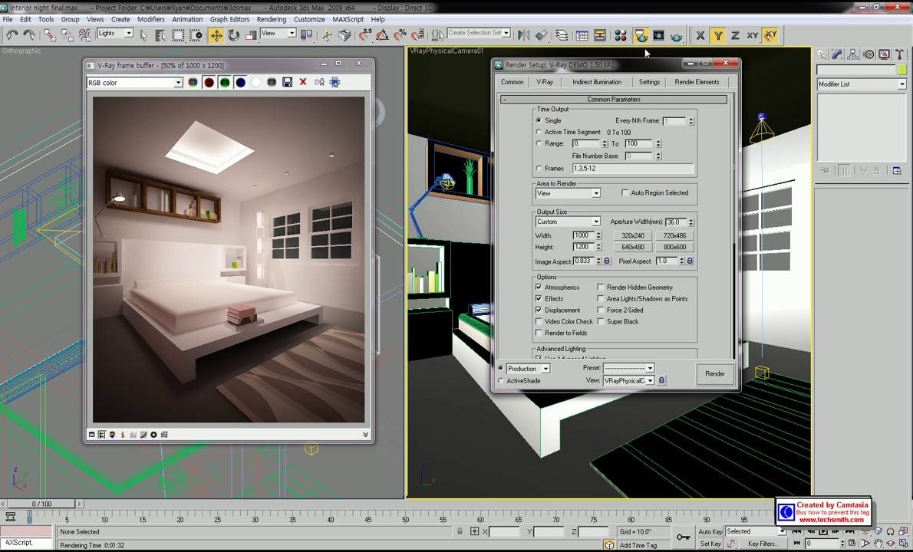
drag(647, 67, 655, 49)
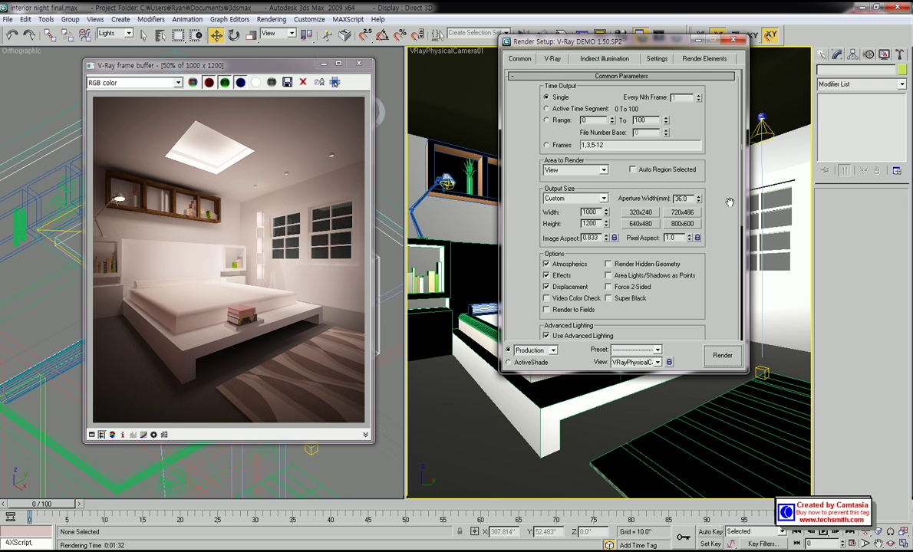
drag(728, 306, 726, 218)
drag(723, 142, 728, 227)
drag(678, 44, 656, 85)
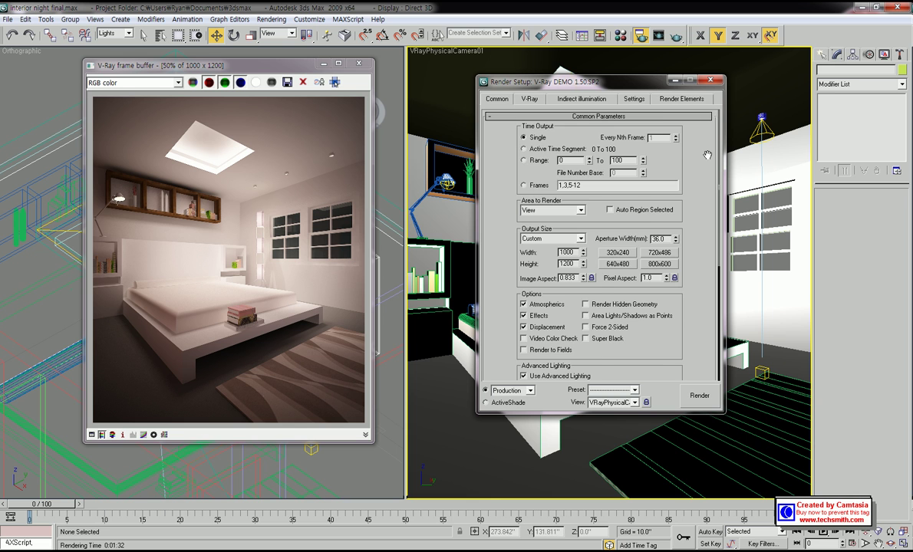
scroll(692, 144, down, 6)
scroll(691, 143, up, 2)
click(582, 98)
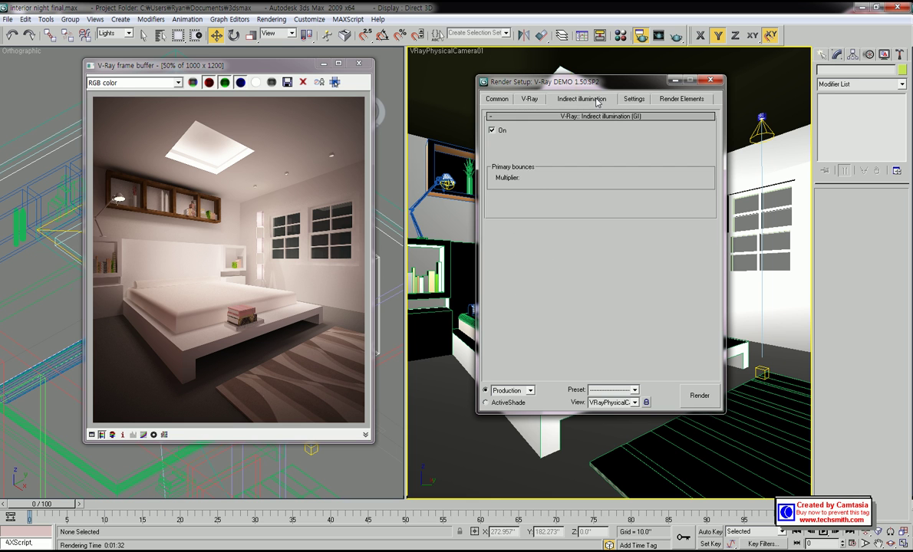
click(530, 98)
click(497, 99)
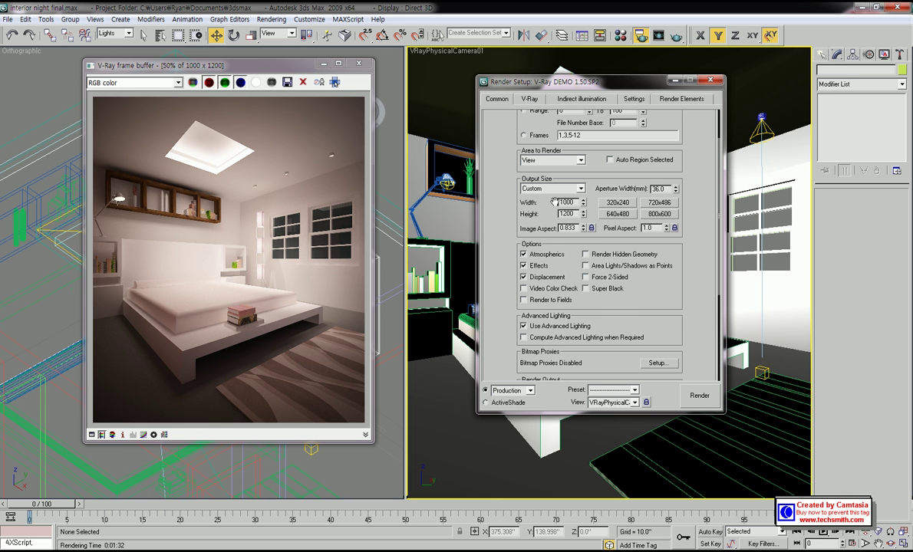
click(530, 98)
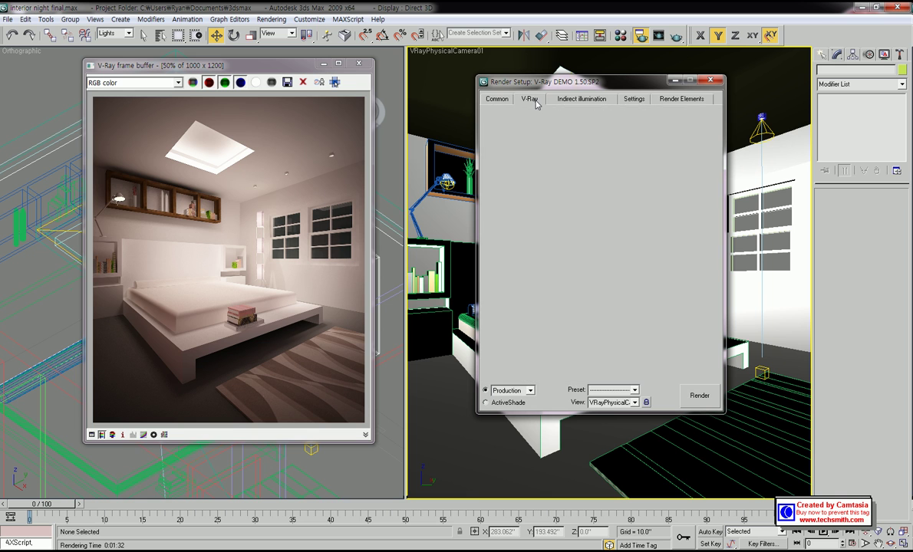
Review the indirect illumination engines and the light cache calculation parameters in the render setup.
click(584, 99)
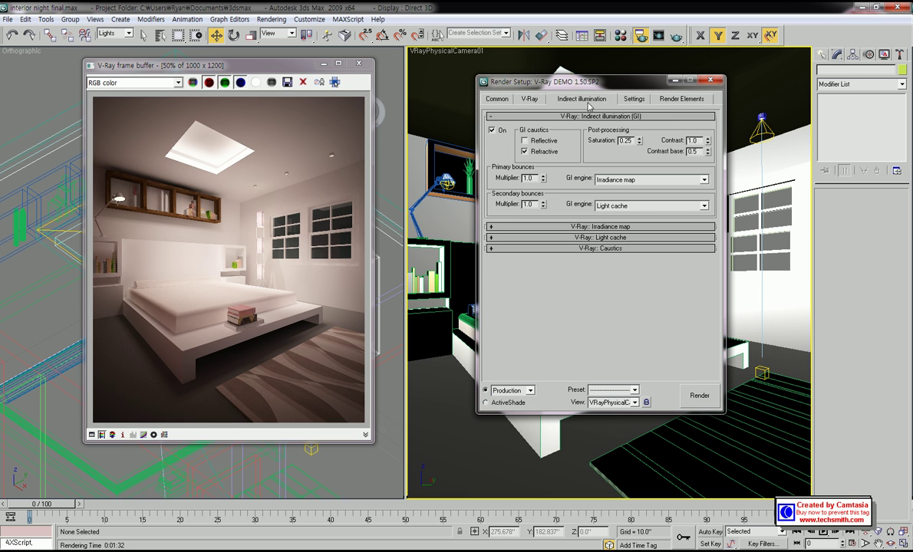
click(619, 239)
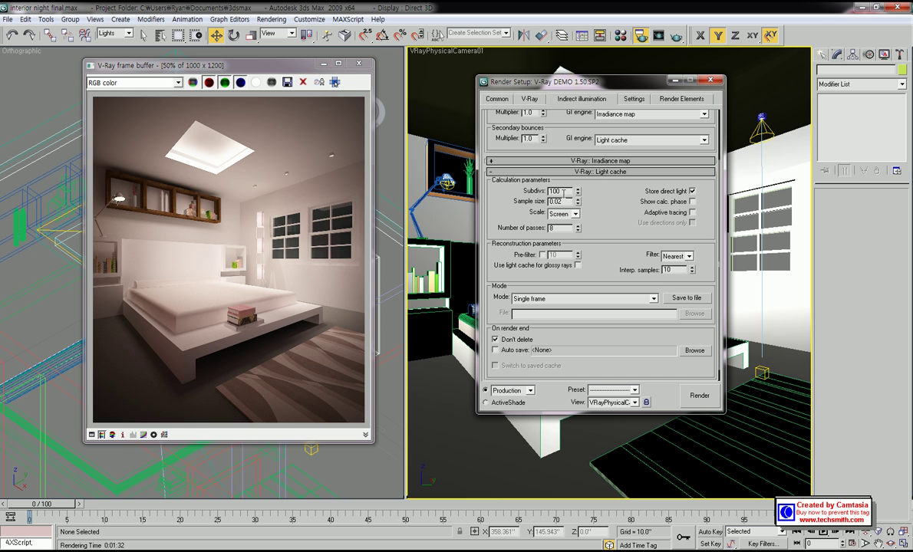
click(589, 173)
Review the irradiance map parameters and the available built-in presets, and close the render setup.
click(605, 225)
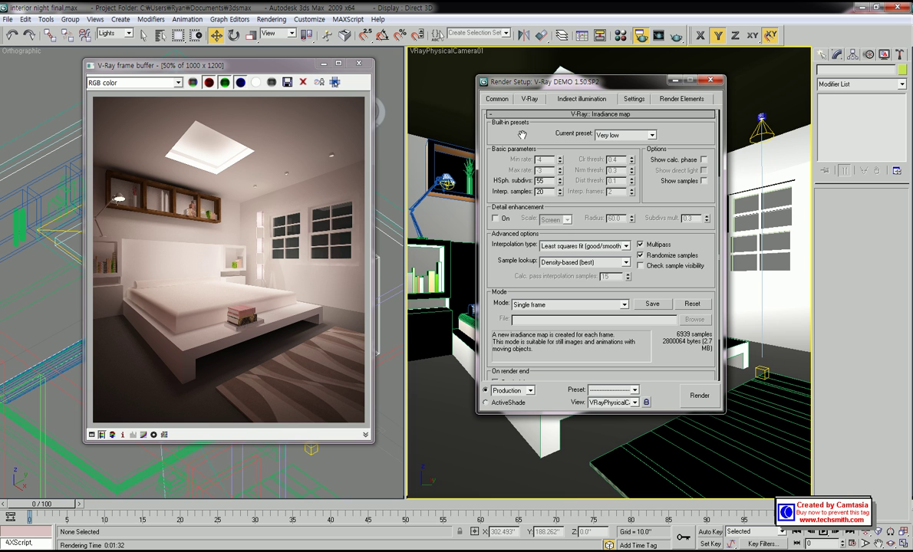
click(651, 135)
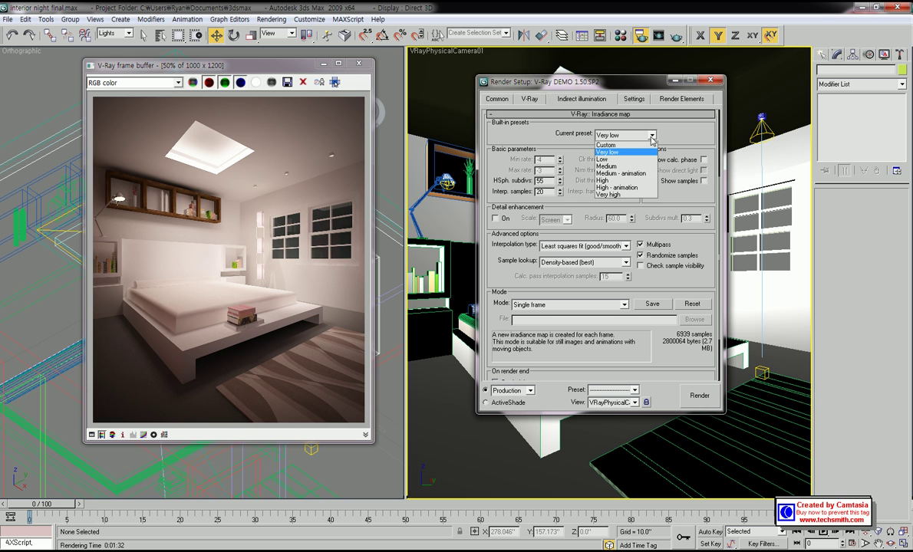
click(652, 135)
click(651, 135)
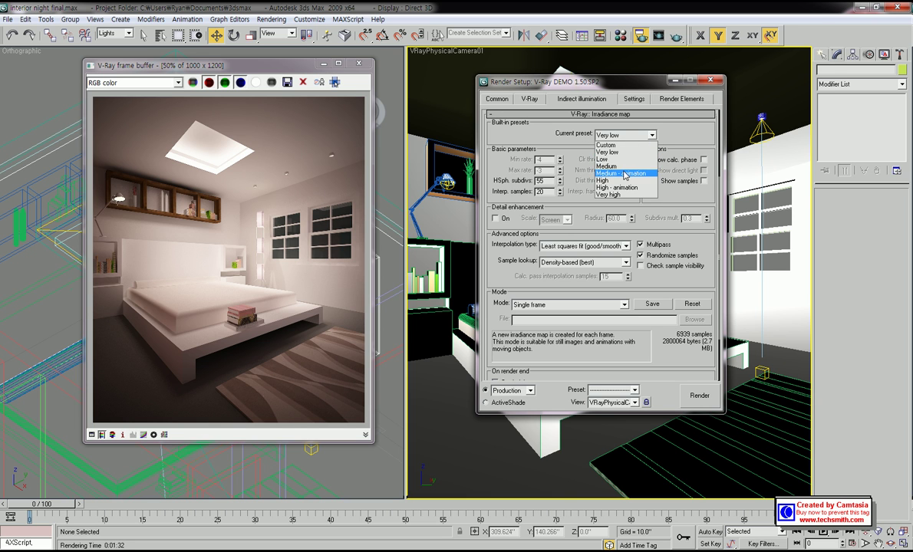
click(670, 122)
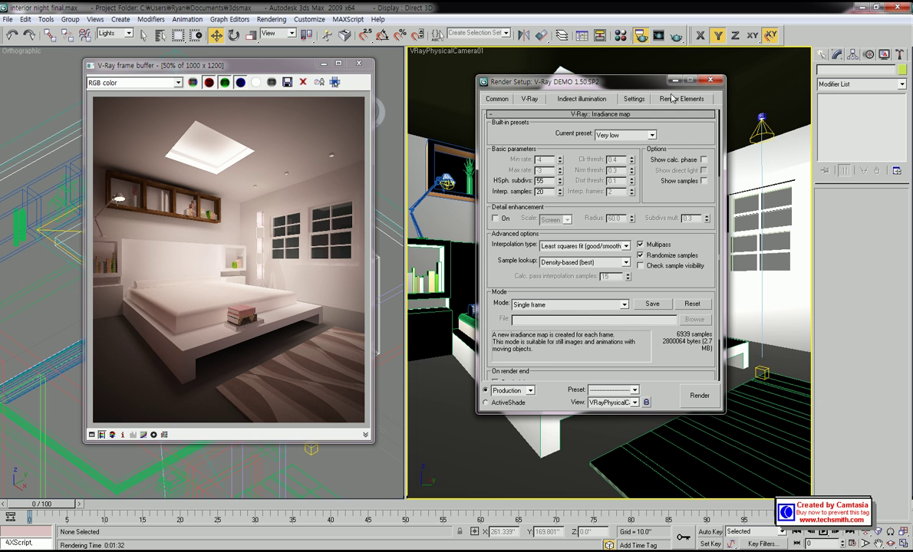
click(711, 80)
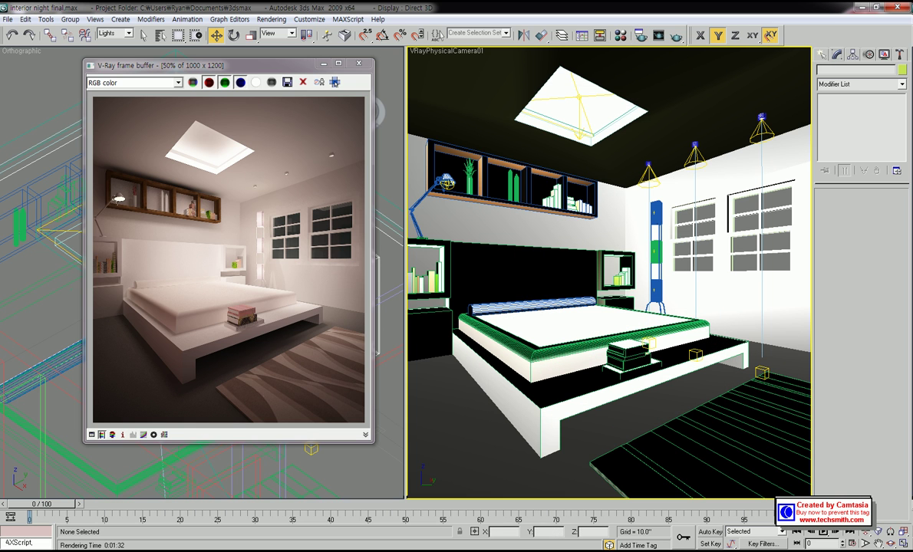